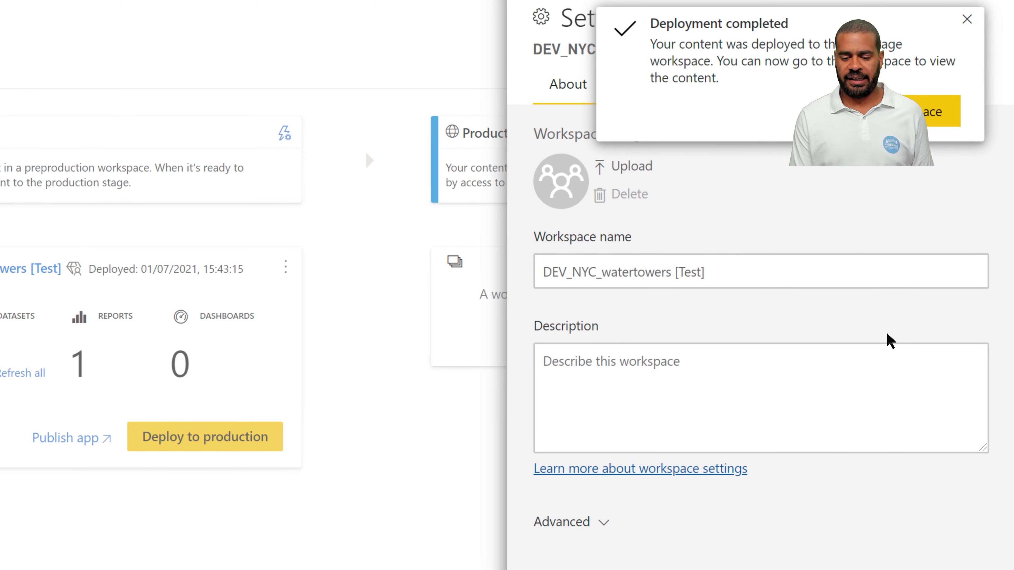
# Step: Rename the test stage workspace to TEST_NYC_watertowers and save its settings
pyautogui.click(772, 276)
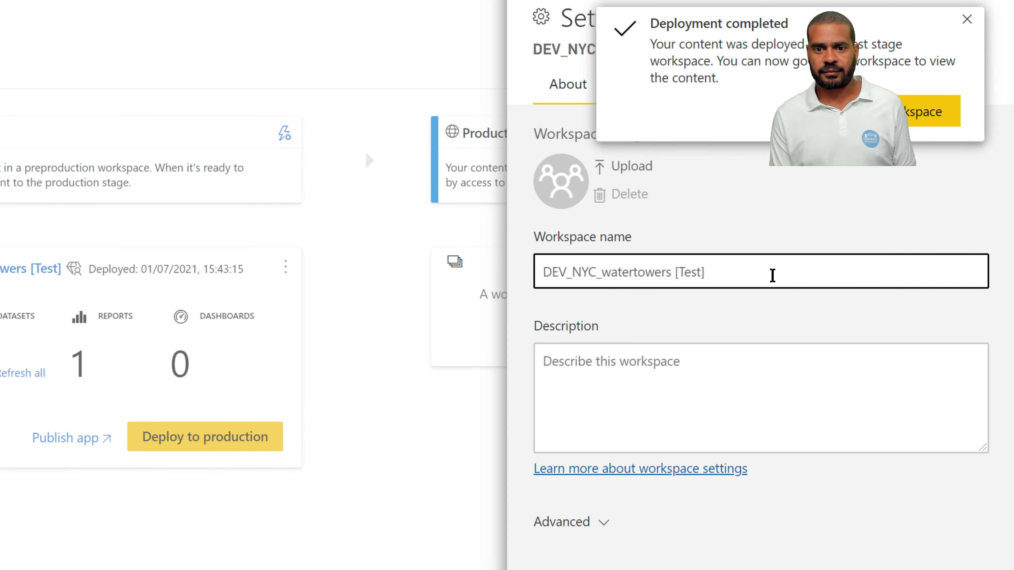
pyautogui.press('BackSpace')
pyautogui.press('BackSpace')
pyautogui.press('BackSpace')
pyautogui.press('BackSpace')
pyautogui.press('BackSpace')
pyautogui.press('BackSpace')
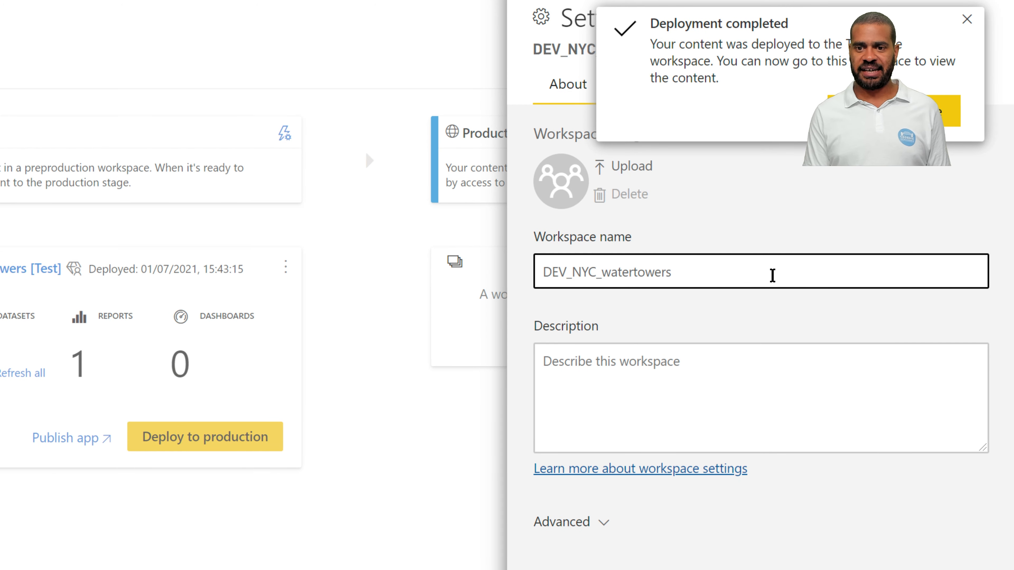
pyautogui.press('Home')
pyautogui.press('Delete')
pyautogui.press('Delete')
pyautogui.press('Delete')
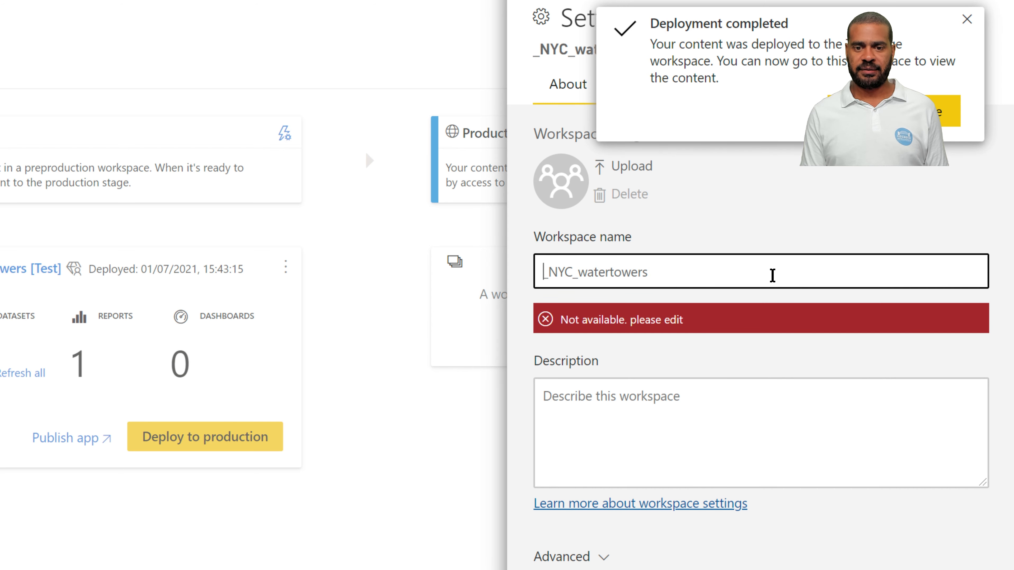
pyautogui.write('TESRT')
pyautogui.press('BackSpace')
pyautogui.press('BackSpace')
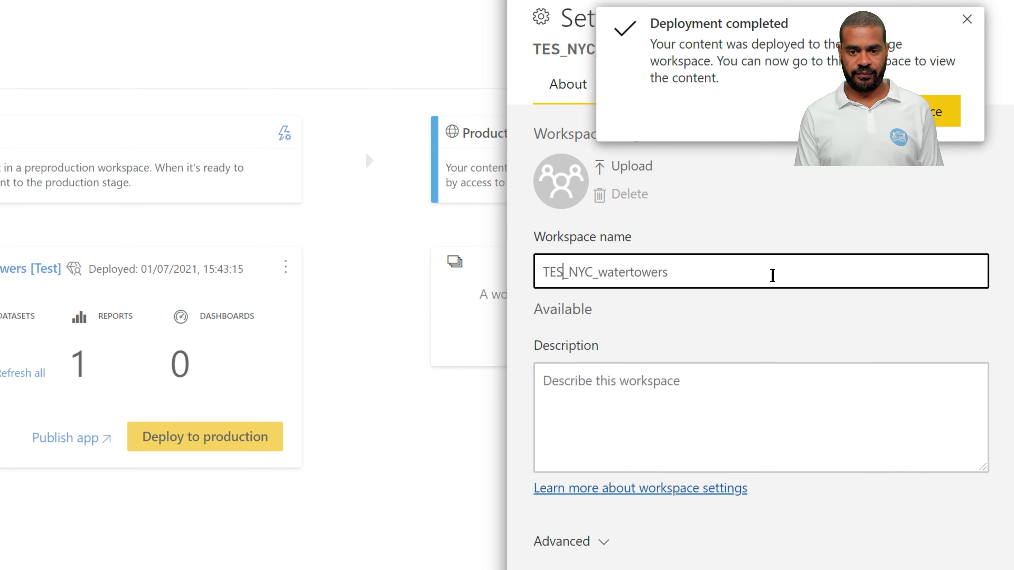
pyautogui.write('T')
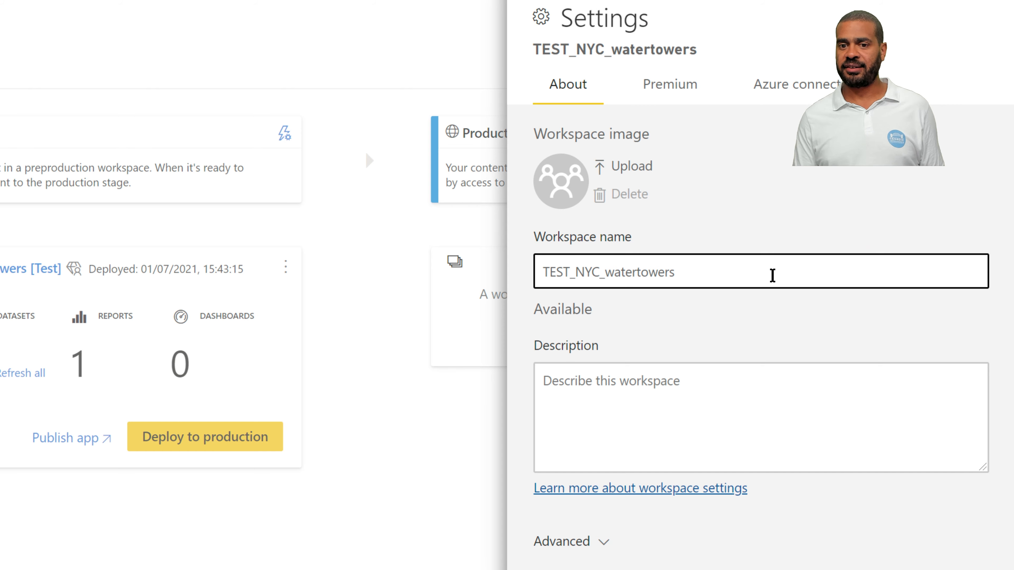
pyautogui.scroll(-10, 730, 504)
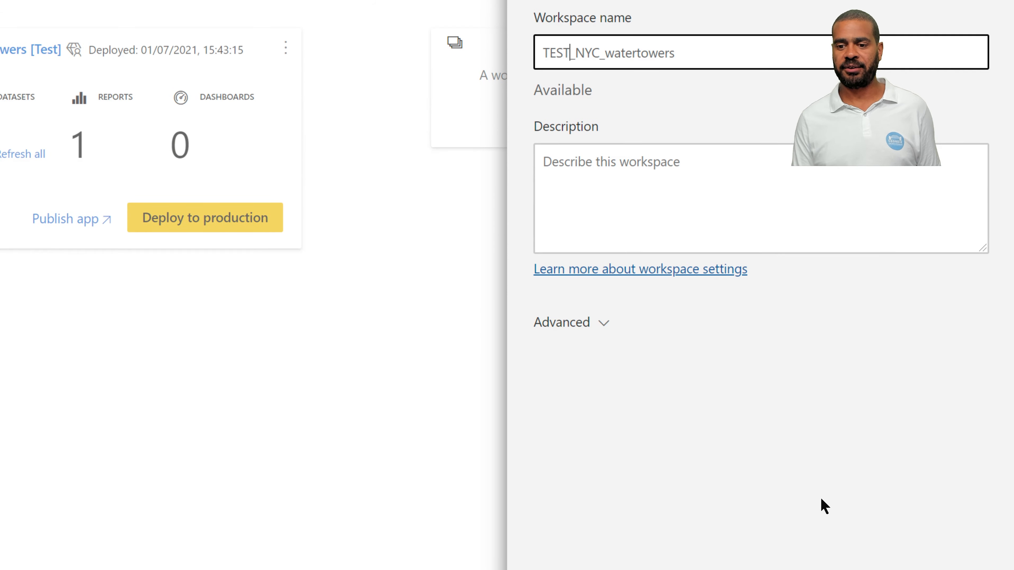
pyautogui.click(810, 513)
# Step: Deploy the TEST_NYC_watertowers content to the production stage
pyautogui.scroll(6, 231, 77)
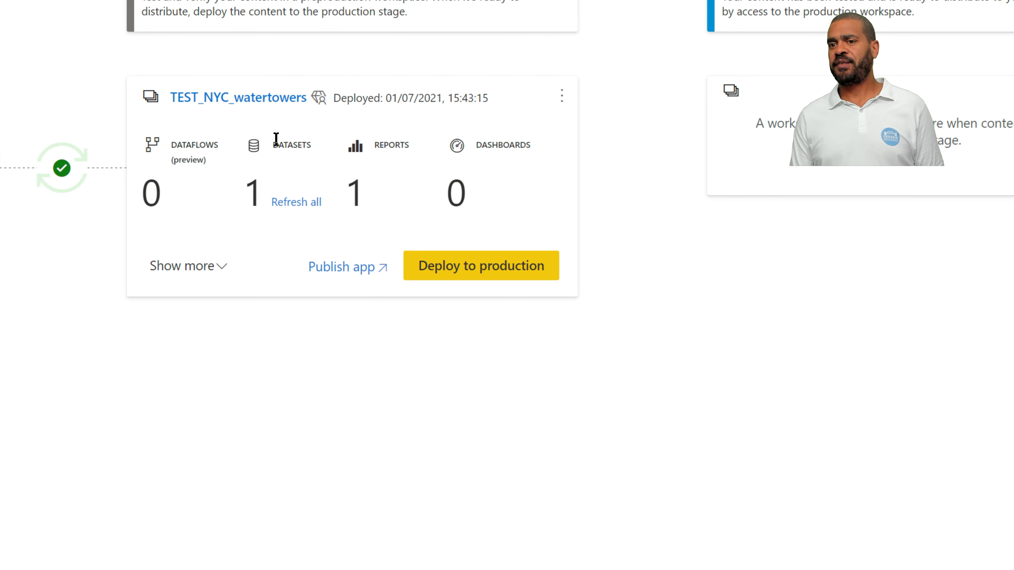
pyautogui.click(472, 266)
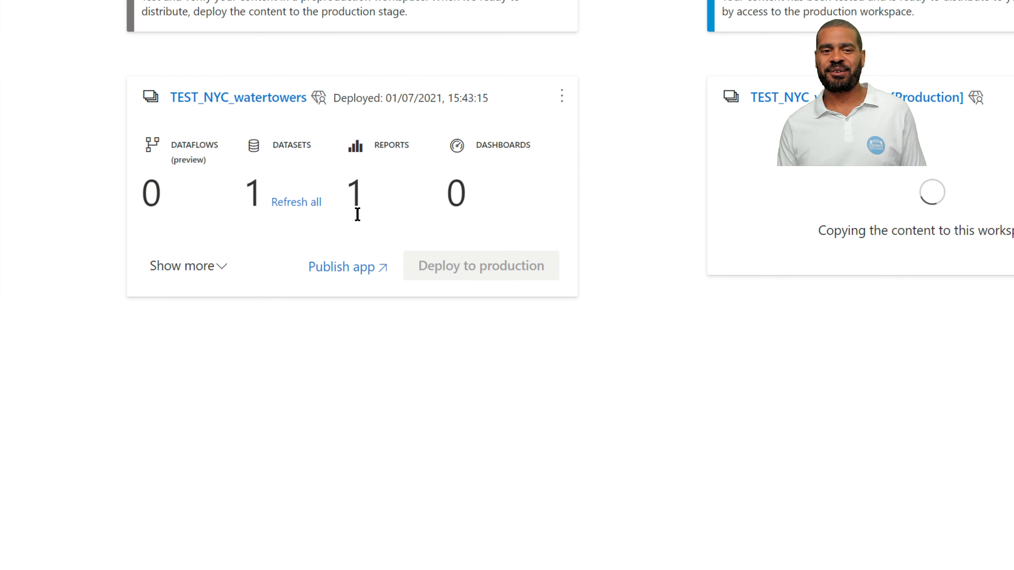
pyautogui.click(297, 208)
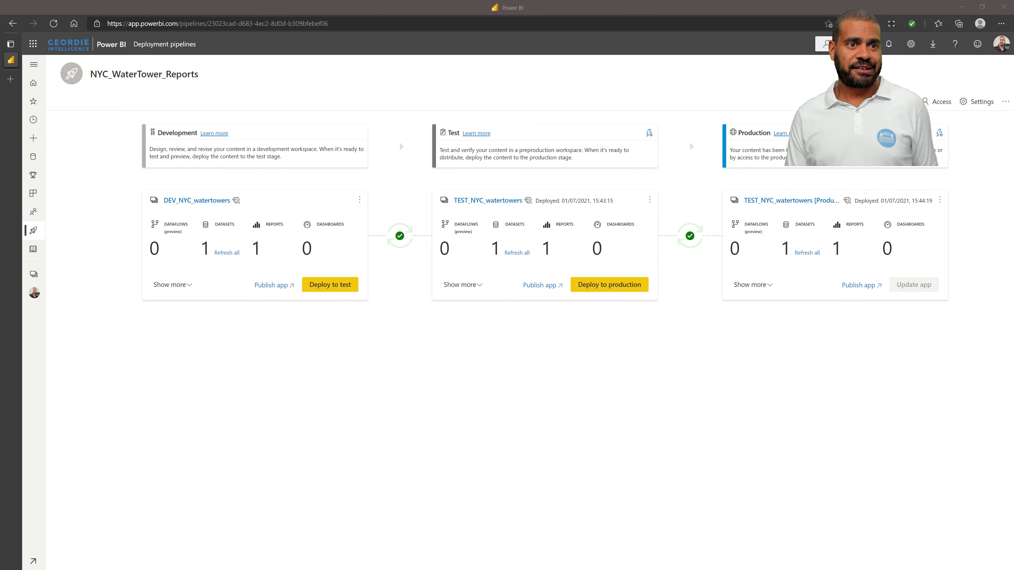
# Step: Switch to the Water Quick report in Power BI Desktop and collapse the Visualizations and Fields panes
pyautogui.moveTo(559, 0); pyautogui.dragTo(801, 185)
pyautogui.doubleClick(800, 185)
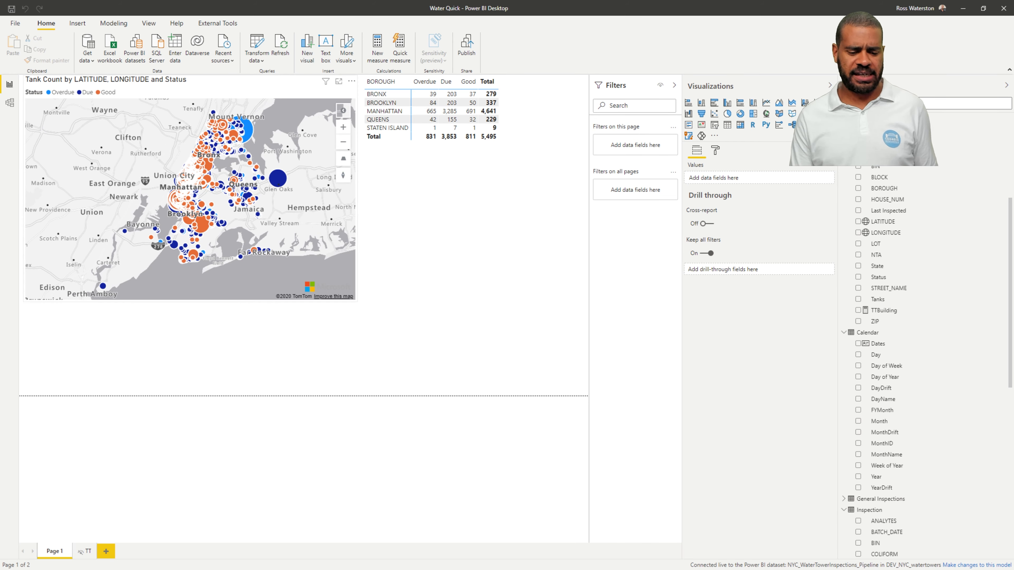
pyautogui.moveTo(277, 178)
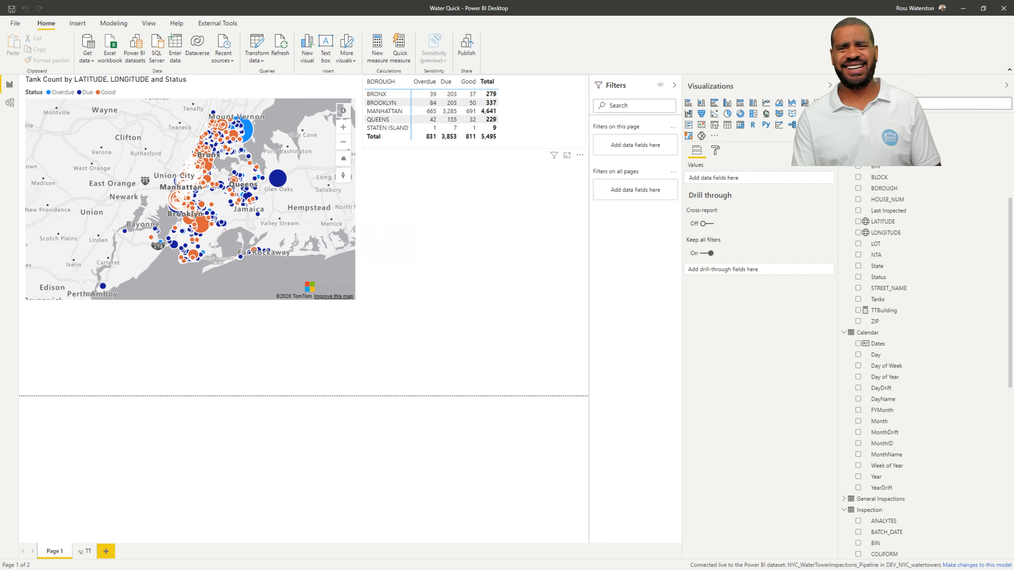
pyautogui.click(829, 85)
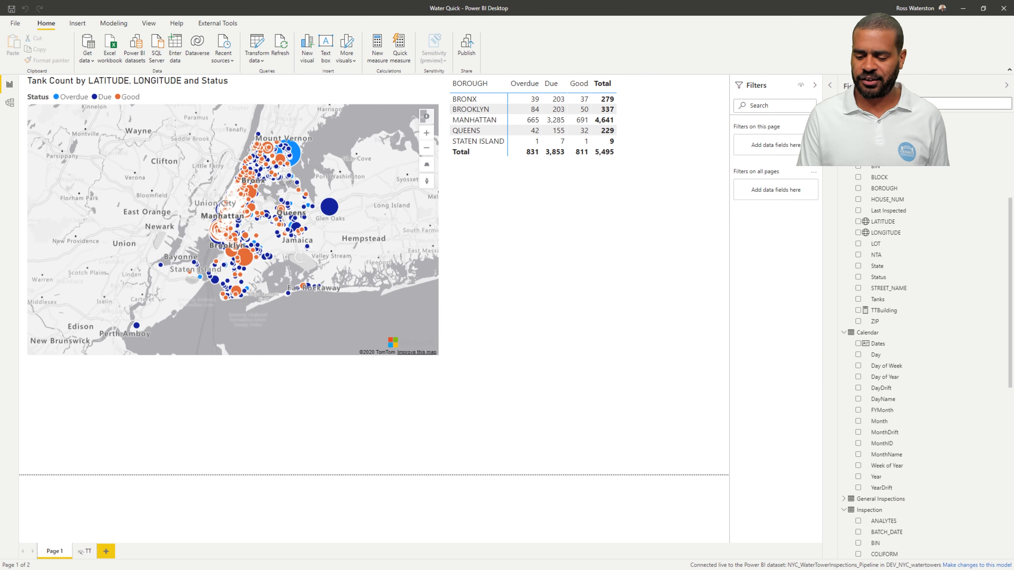
pyautogui.click(1006, 85)
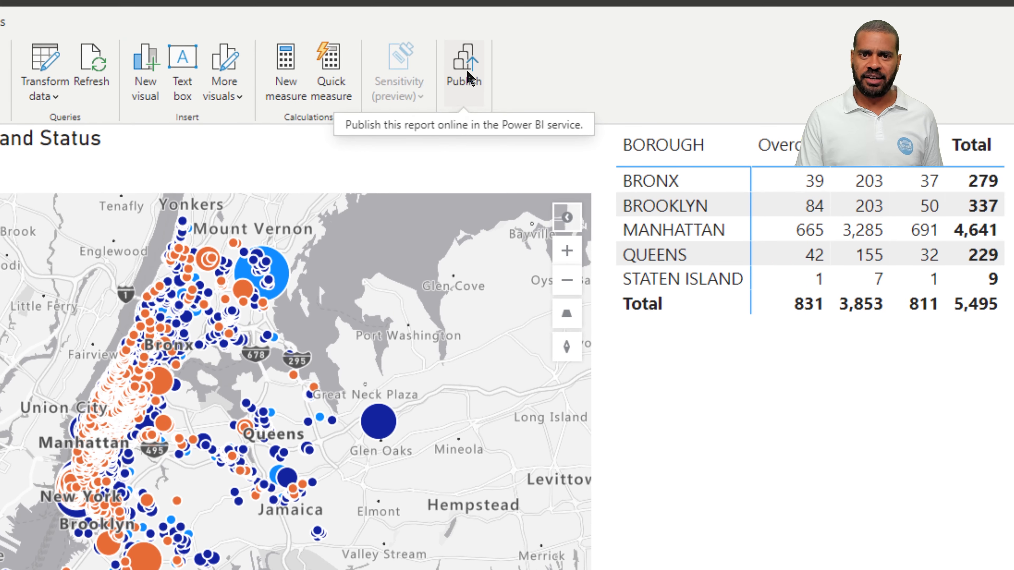
# Step: Save the Water Quick report and publish it to the DEV_NYC_watertowers workspace
pyautogui.click(466, 44)
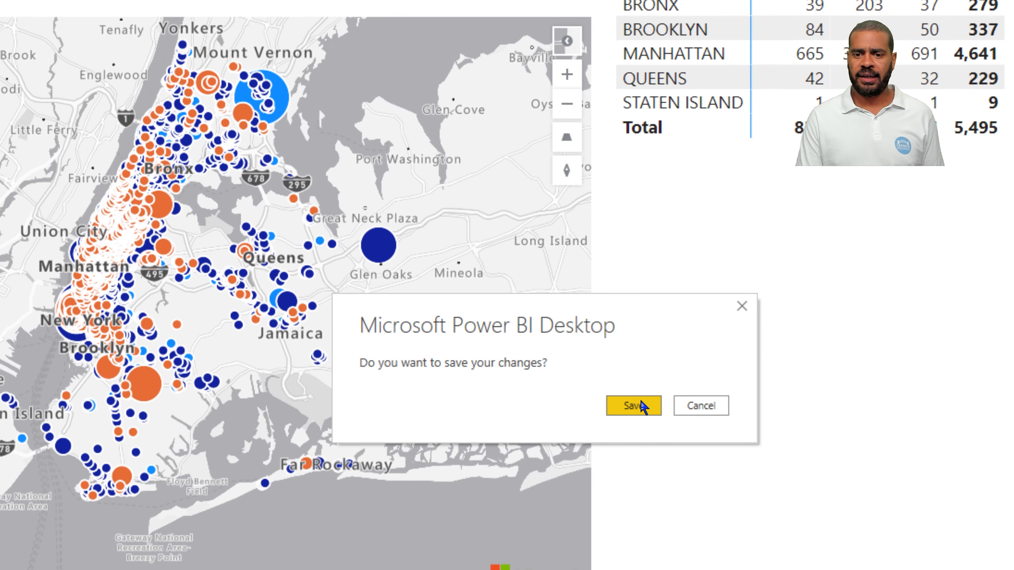
pyautogui.click(639, 407)
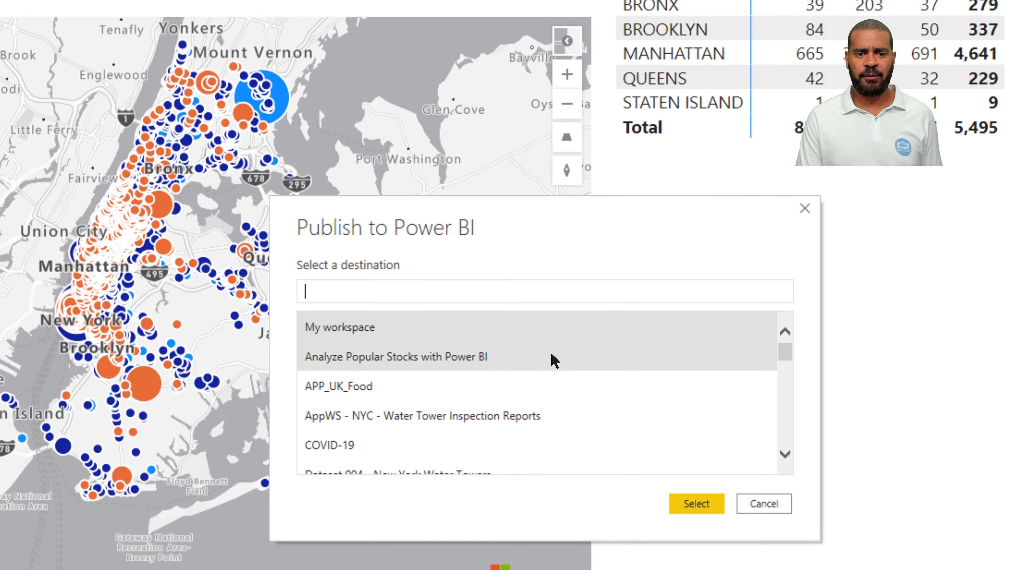
pyautogui.scroll(-3, 553, 358)
pyautogui.scroll(-8, 553, 358)
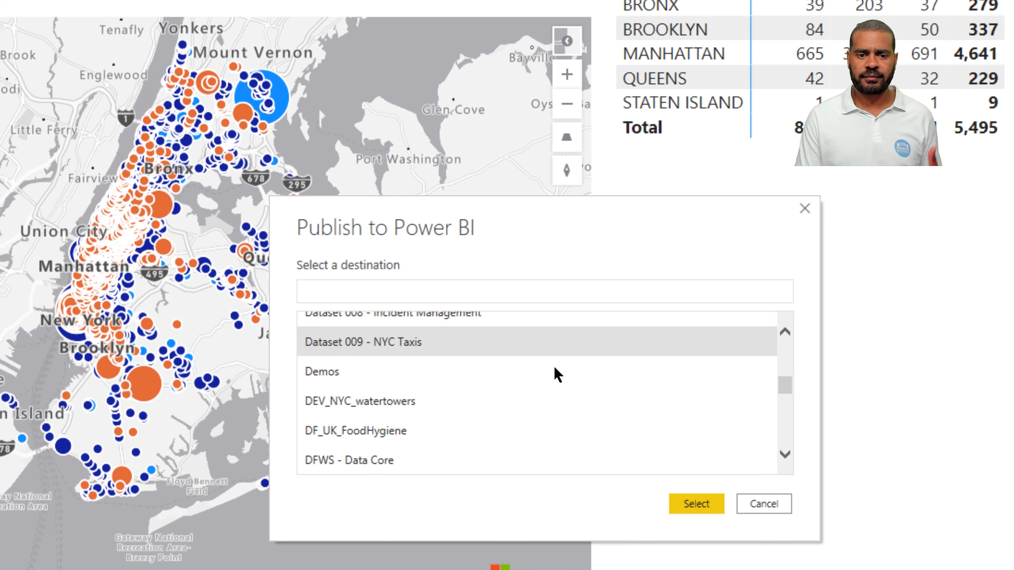
pyautogui.scroll(3, 557, 362)
pyautogui.scroll(-5, 559, 364)
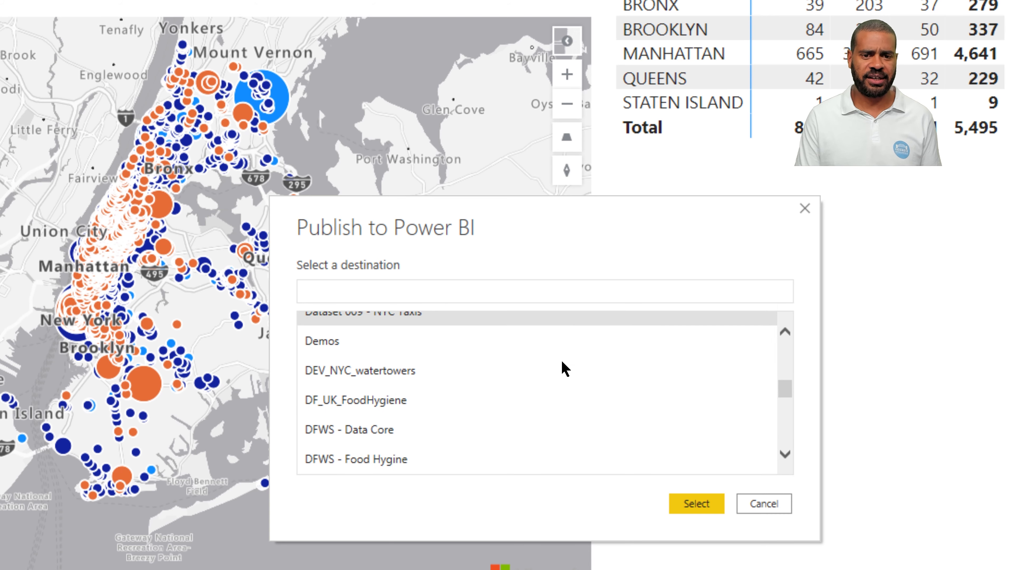
pyautogui.scroll(3, 564, 363)
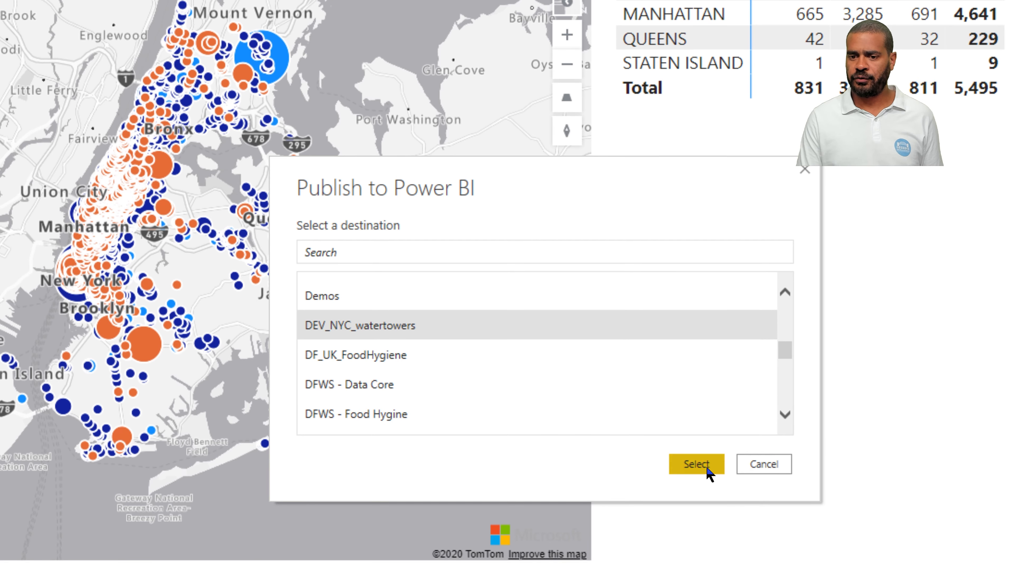
pyautogui.click(702, 506)
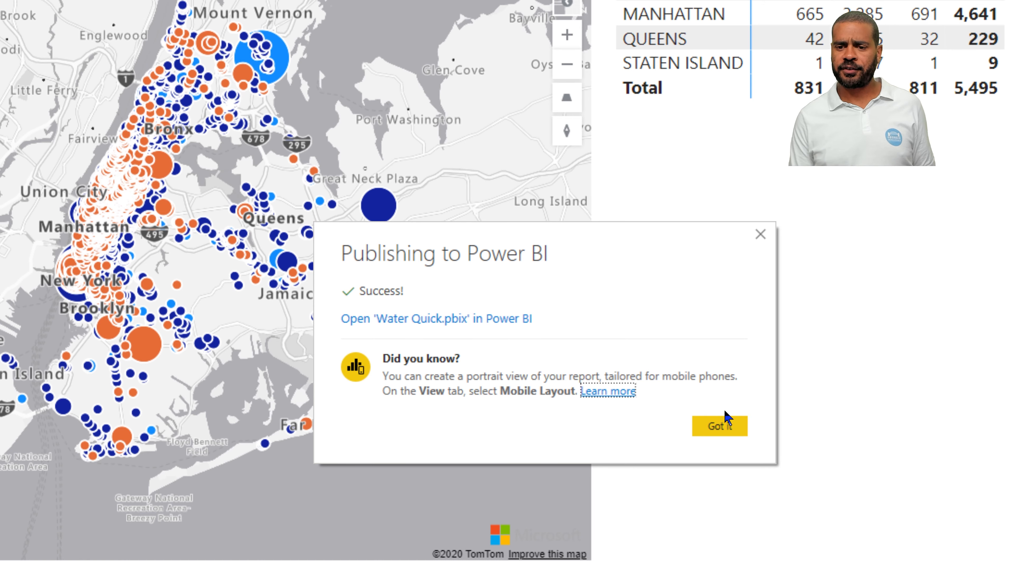
pyautogui.click(718, 425)
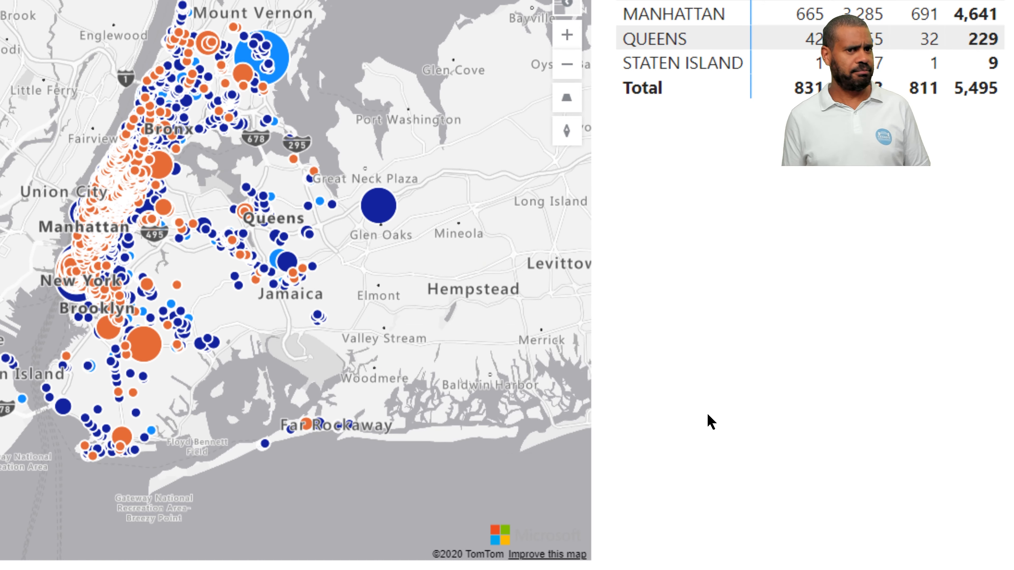
pyautogui.scroll(-1, 504, 335)
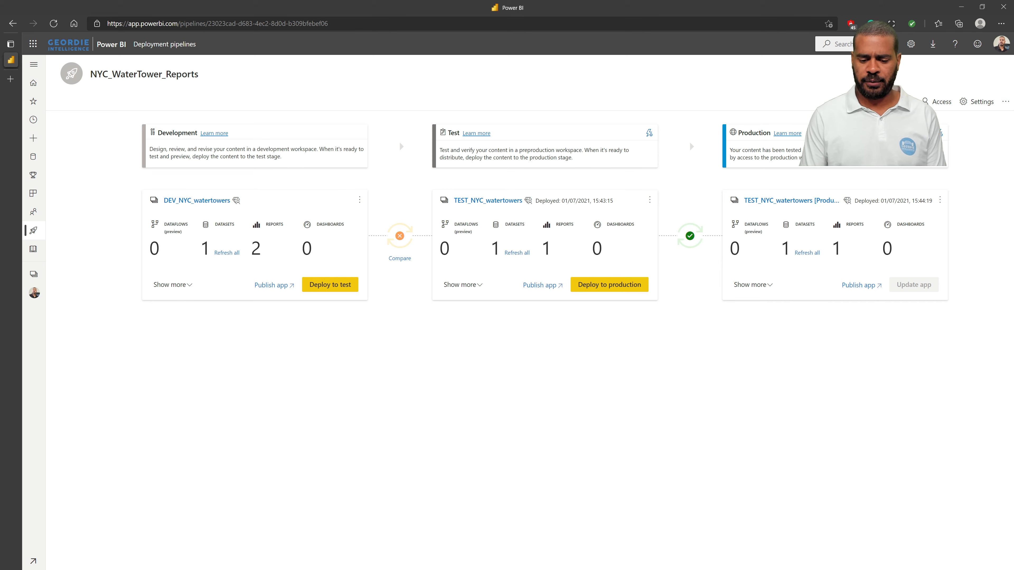
# Step: Compare the development and test stages in the deployment pipeline and view the lineage of the new Water Quick report
pyautogui.click(398, 261)
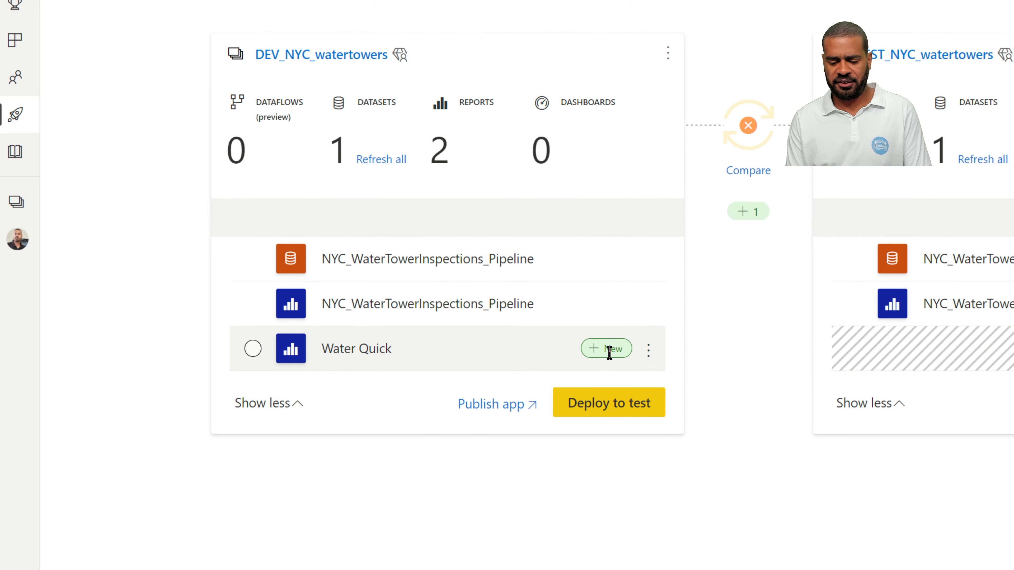
pyautogui.click(648, 351)
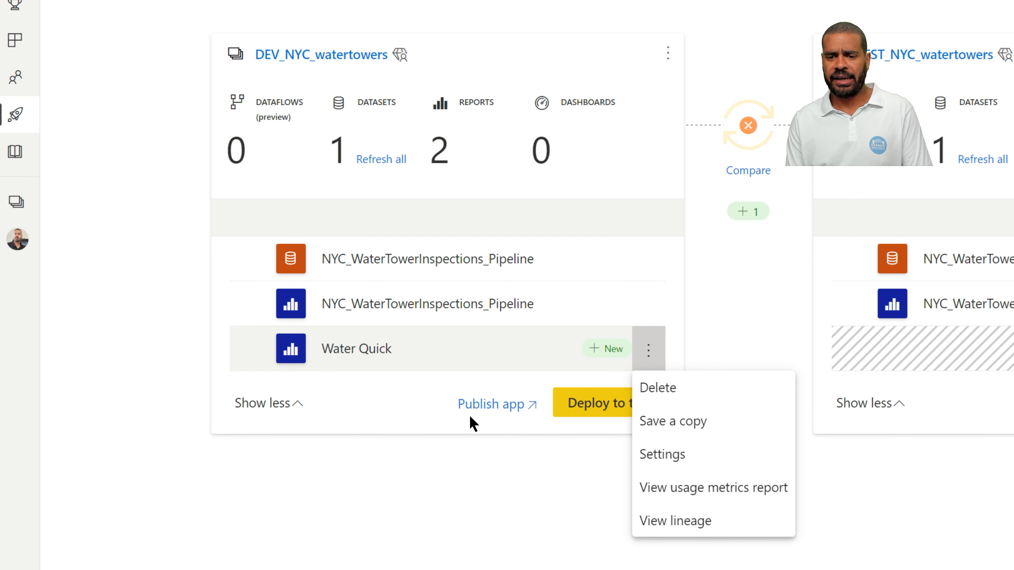
pyautogui.click(680, 523)
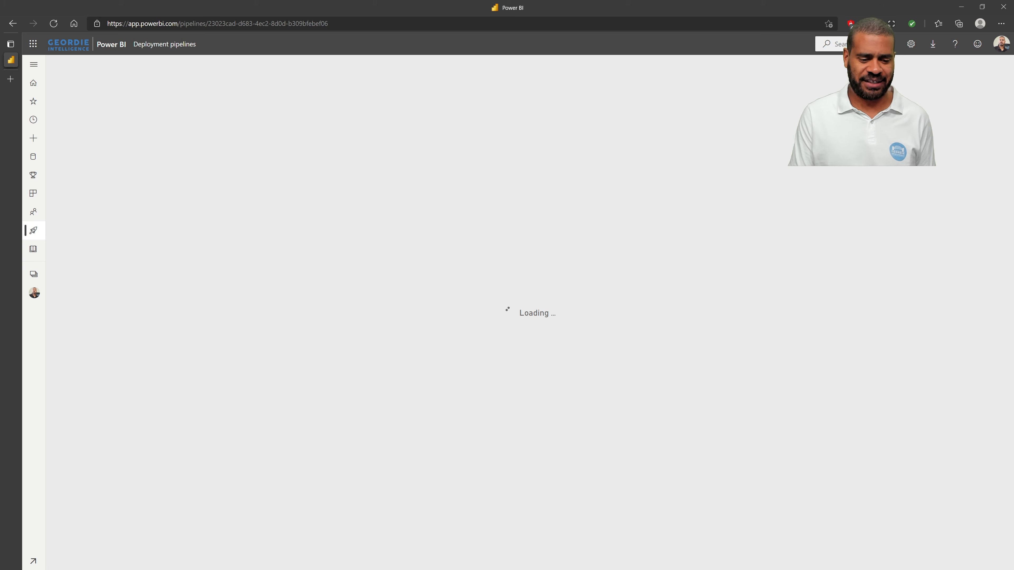
# Step: Reopen the NYC_WaterTower_Reports pipeline and deploy the development content to the test stage
pyautogui.hotkey('alt', 'Left')
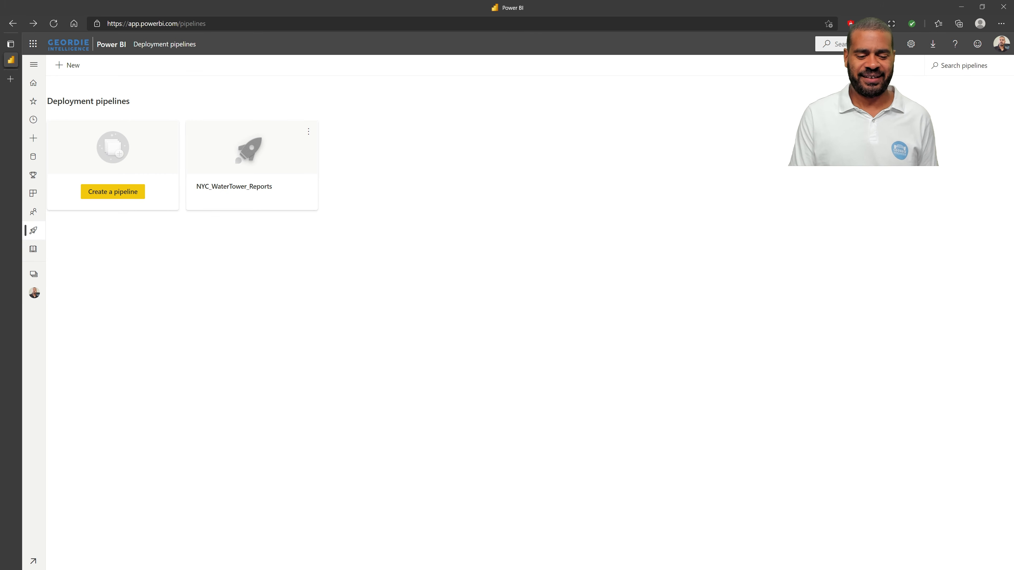
pyautogui.click(234, 186)
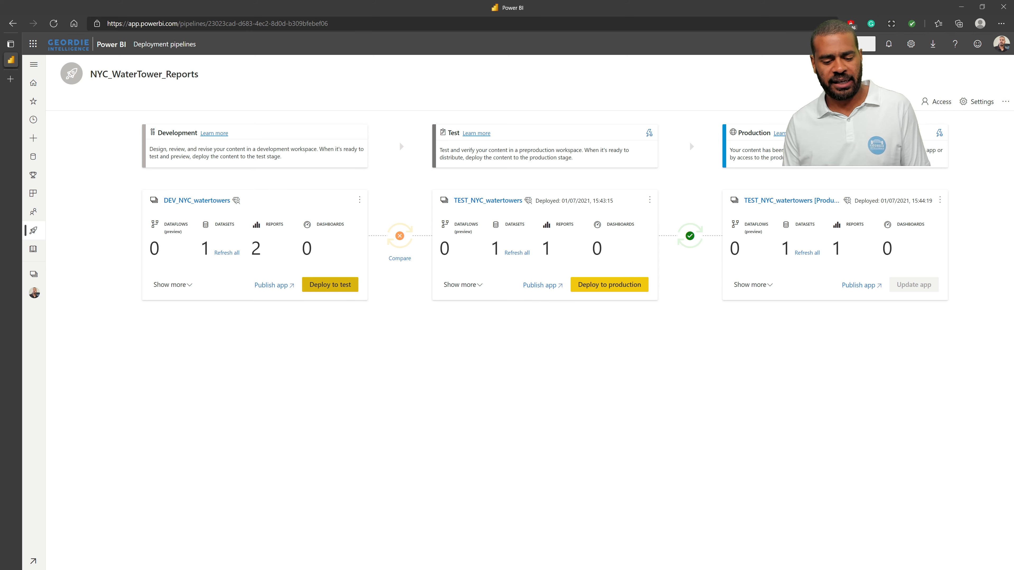
pyautogui.click(330, 284)
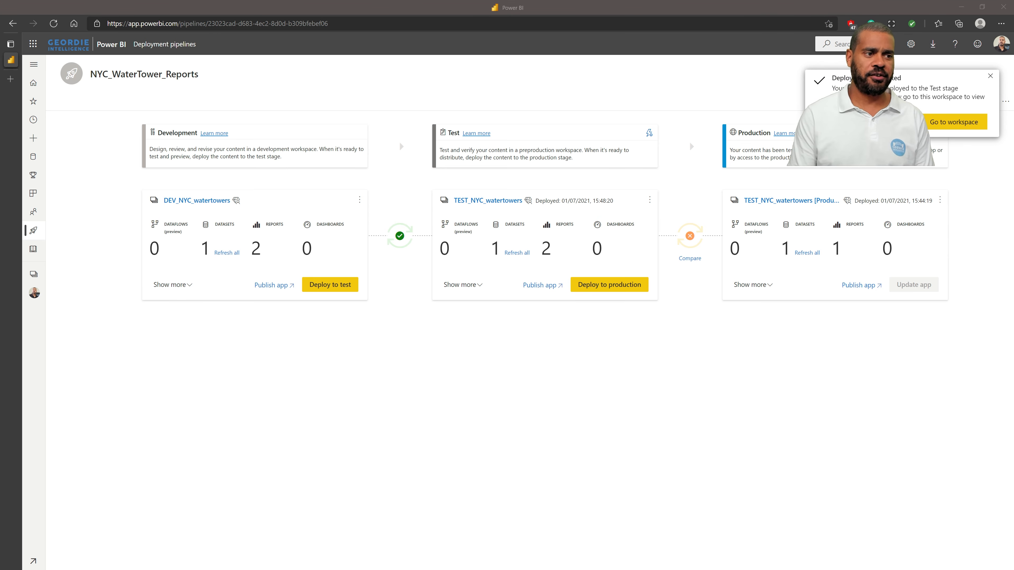
# Step: Switch back to the Water Quick report in Power BI Desktop and expand the Visualizations and Fields panes
pyautogui.hotkey('alt', 'Tab')
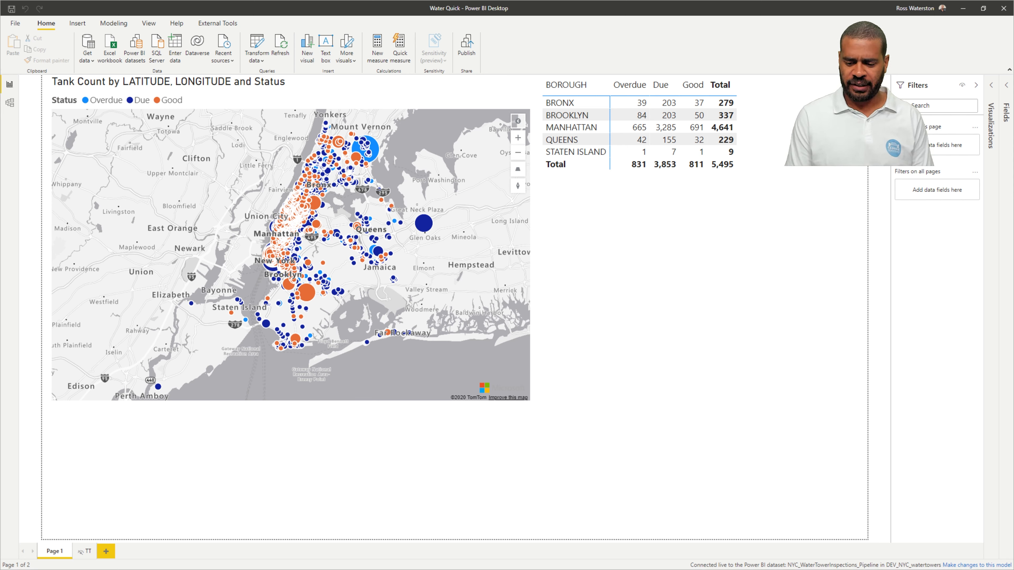
pyautogui.click(991, 85)
pyautogui.click(1006, 85)
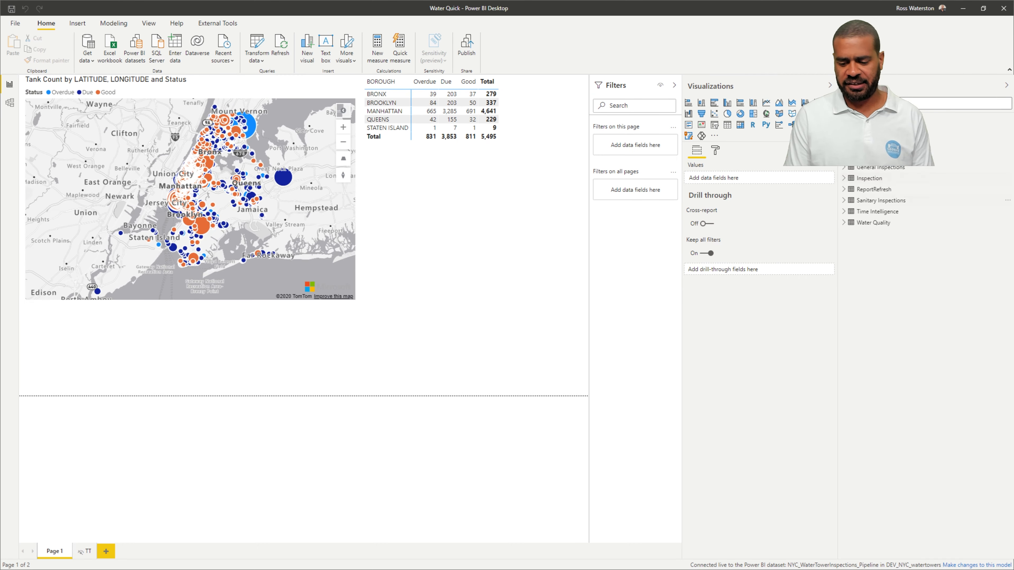
# Step: Add a combined line and column chart below the map with BOROUGH as shared axis, Inspections as columns and InspectedBy% as line
pyautogui.click(844, 122)
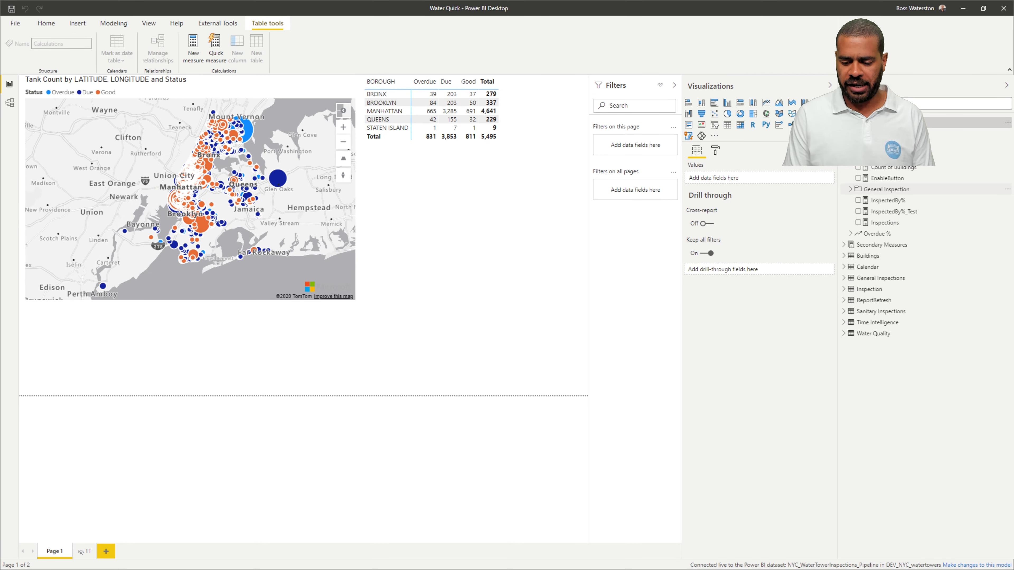
pyautogui.click(857, 223)
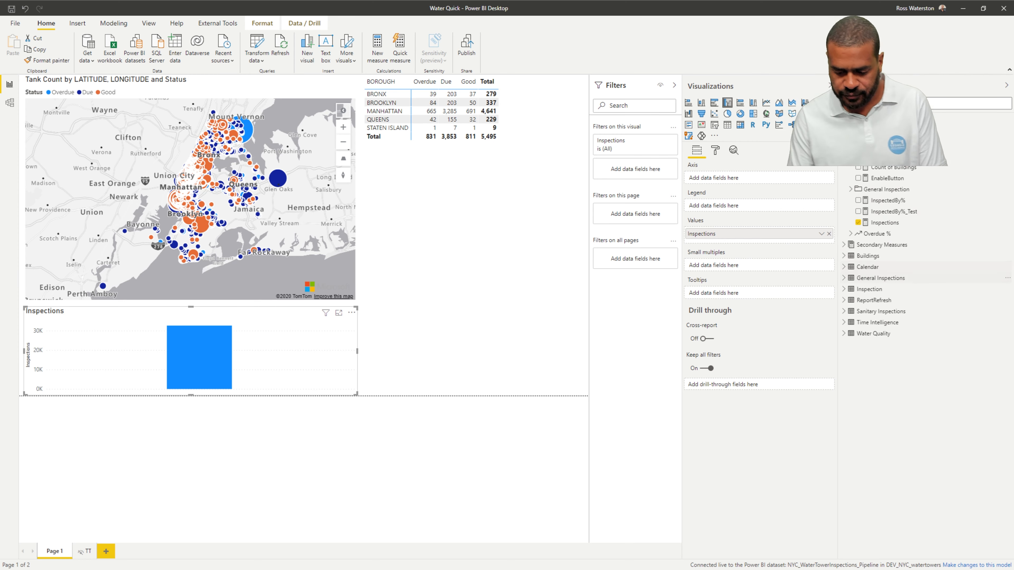
pyautogui.click(844, 256)
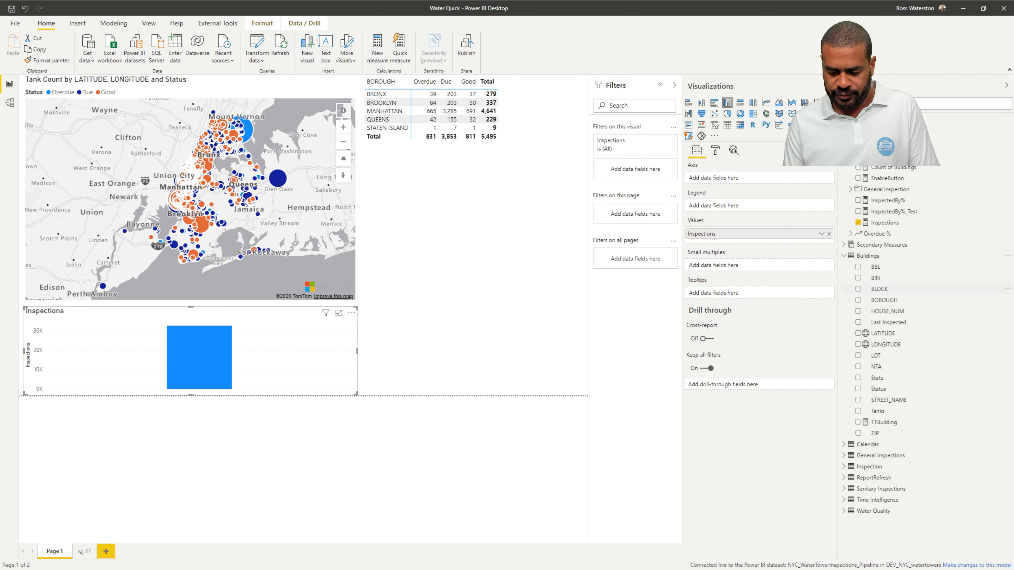
pyautogui.click(858, 300)
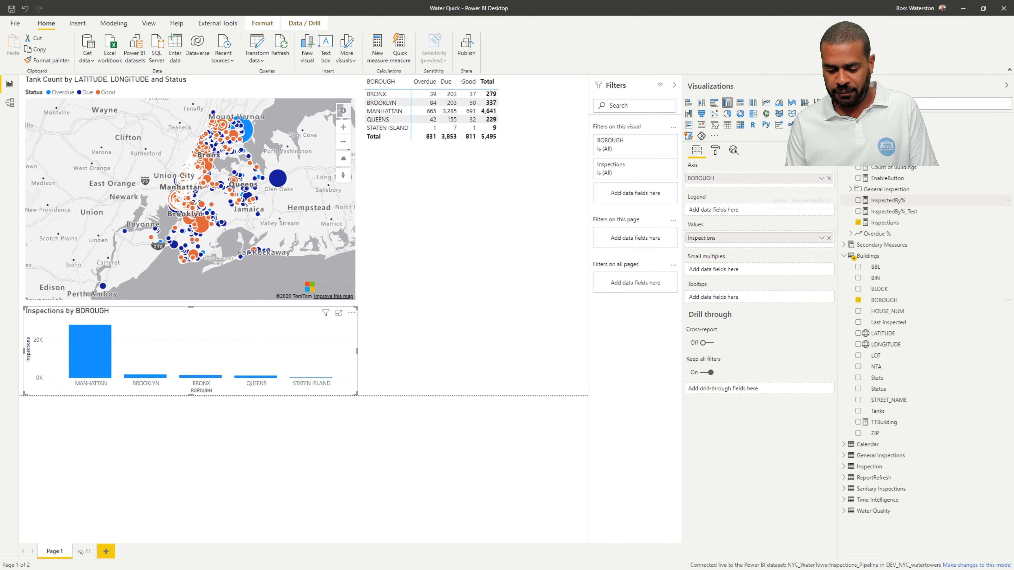
pyautogui.moveTo(888, 201); pyautogui.dragTo(732, 280)
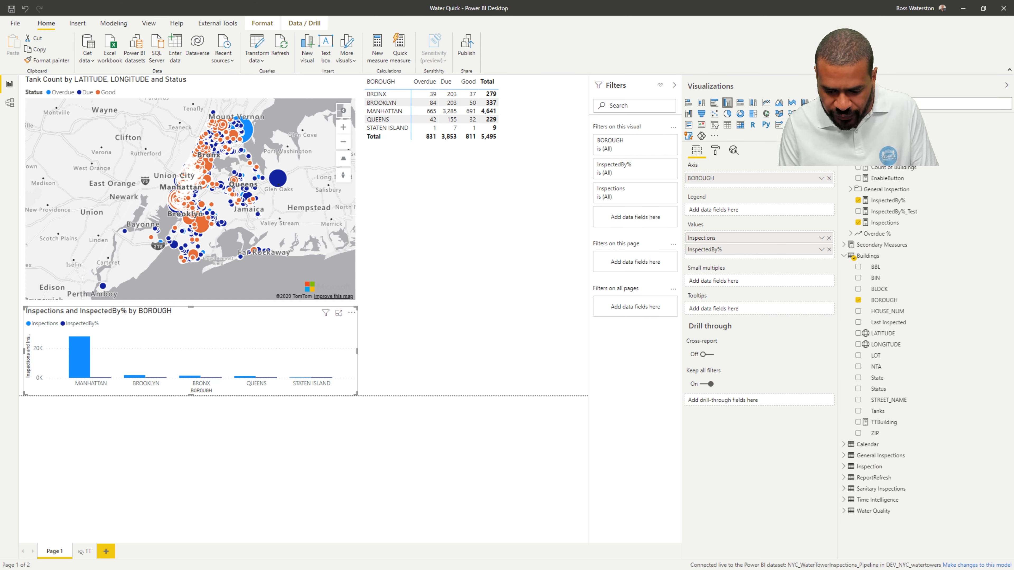
pyautogui.click(805, 102)
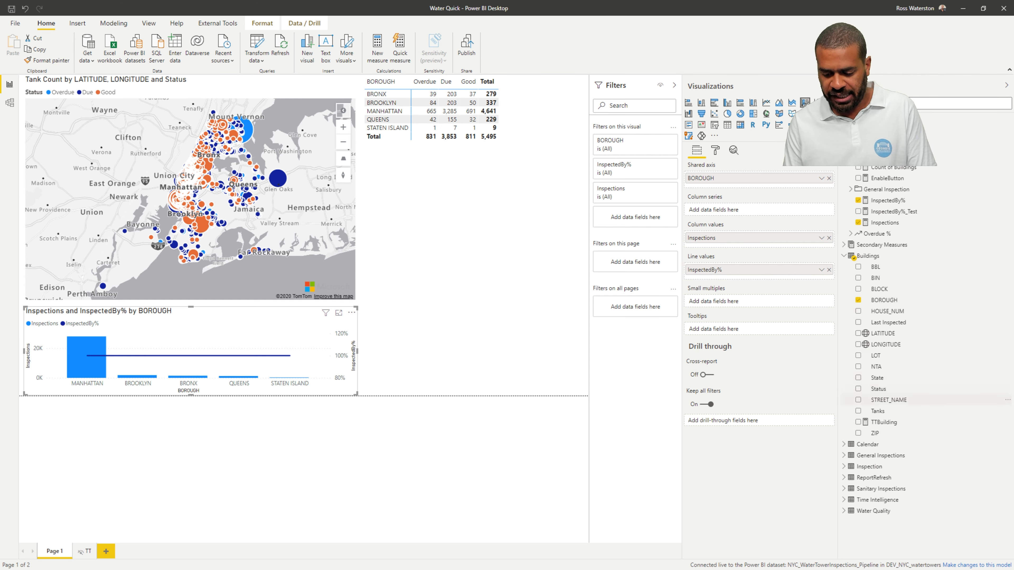
# Step: Filter the combo chart with the Calendar table's YearDrift field, using advanced filtering to show items where the value is 0
pyautogui.click(844, 444)
pyautogui.scroll(-3, 850, 463)
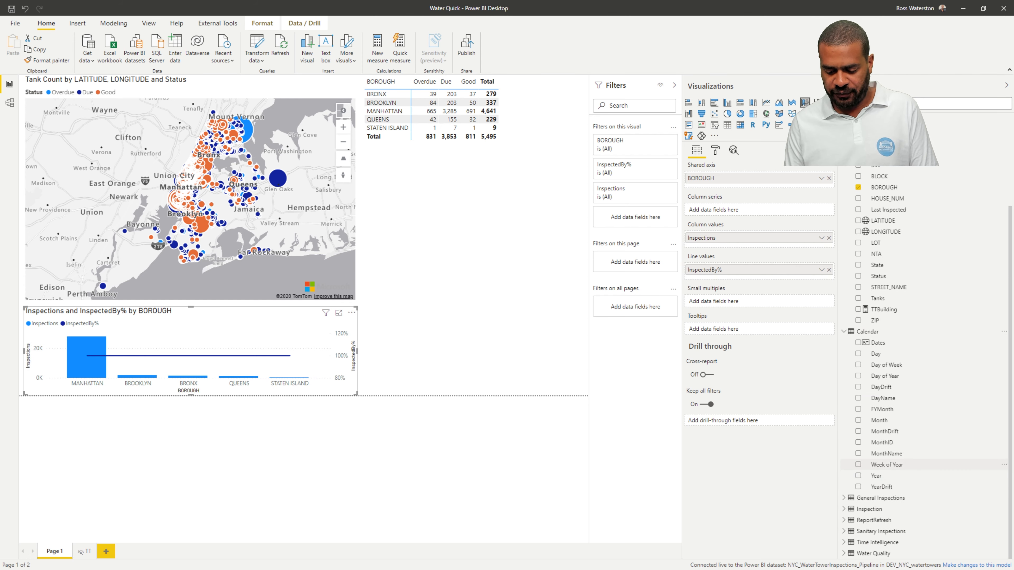
pyautogui.moveTo(881, 486); pyautogui.dragTo(635, 216)
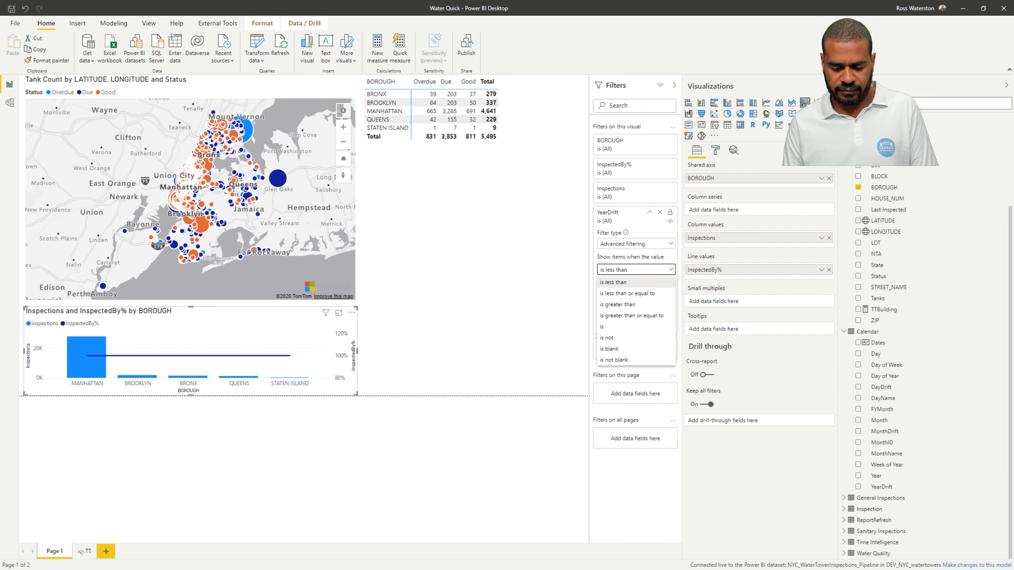
pyautogui.write('0')
pyautogui.press('Return')
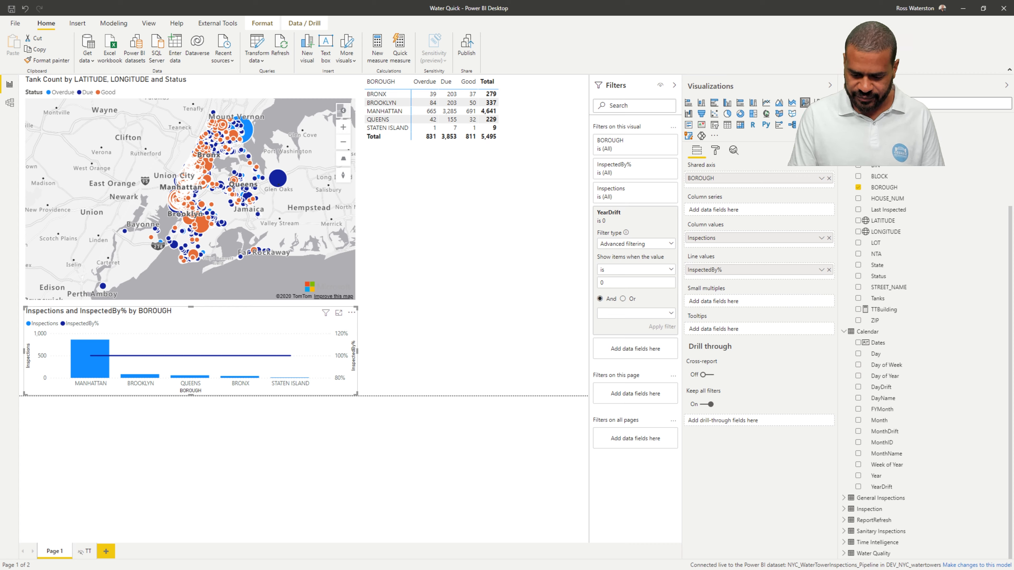
# Step: Replace InspectedBy% in the combo chart's line values with the Value measure of the Overdue % KPI
pyautogui.click(828, 271)
pyautogui.scroll(3, 917, 256)
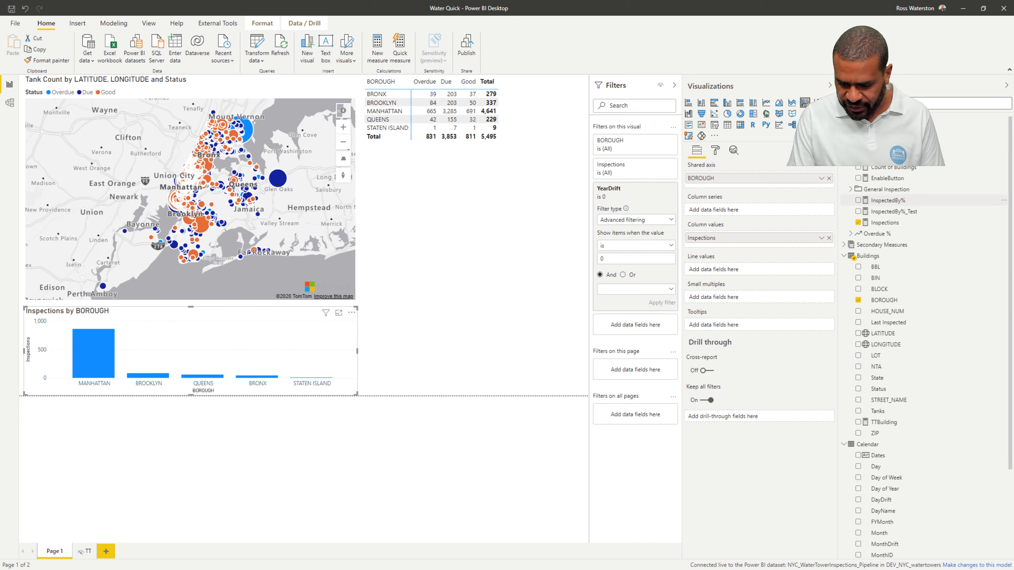
pyautogui.click(850, 234)
pyautogui.moveTo(884, 245); pyautogui.dragTo(743, 269)
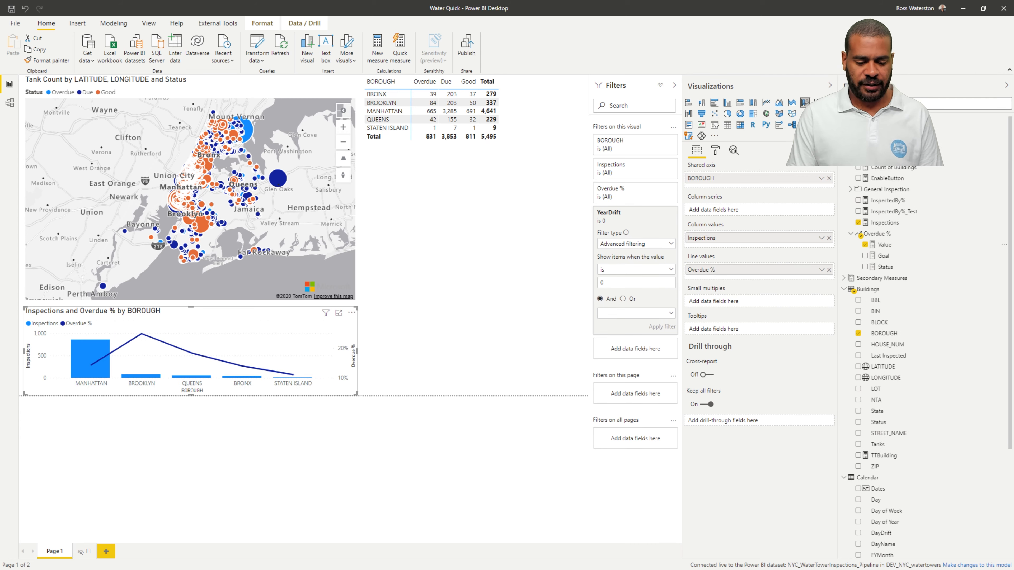
# Step: Turn on the stepped line shape for the Overdue % line in the combo chart
pyautogui.click(715, 150)
pyautogui.click(703, 303)
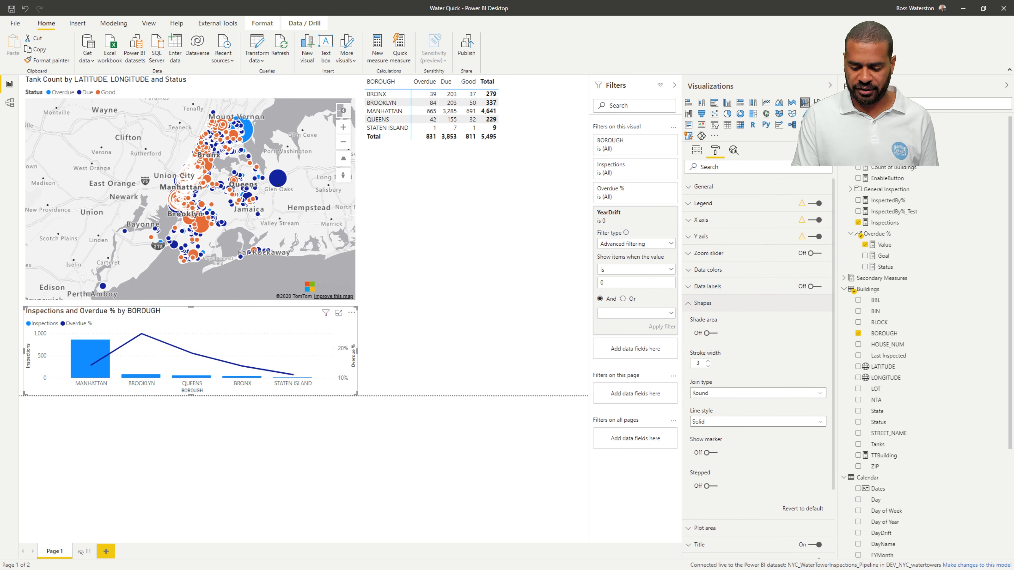
pyautogui.click(707, 486)
# Step: Deselect the chart and add a smart narrative visual below the borough table
pyautogui.click(473, 272)
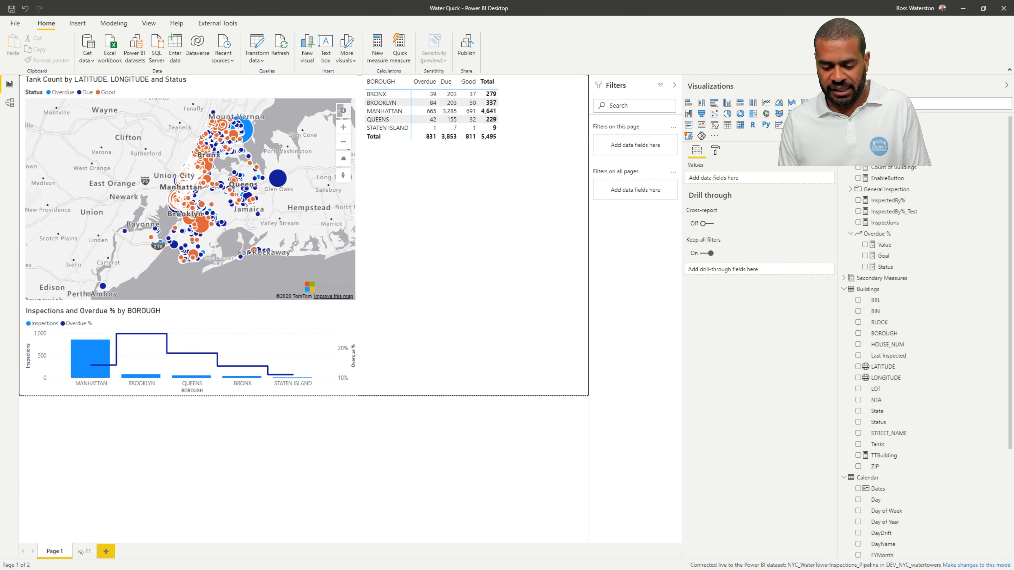
pyautogui.click(817, 125)
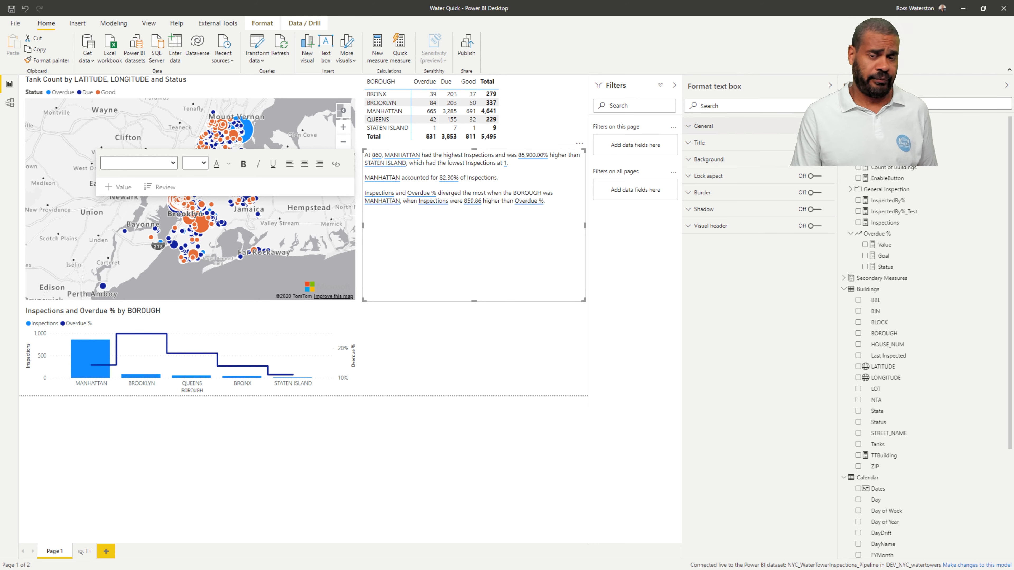
pyautogui.press('Escape')
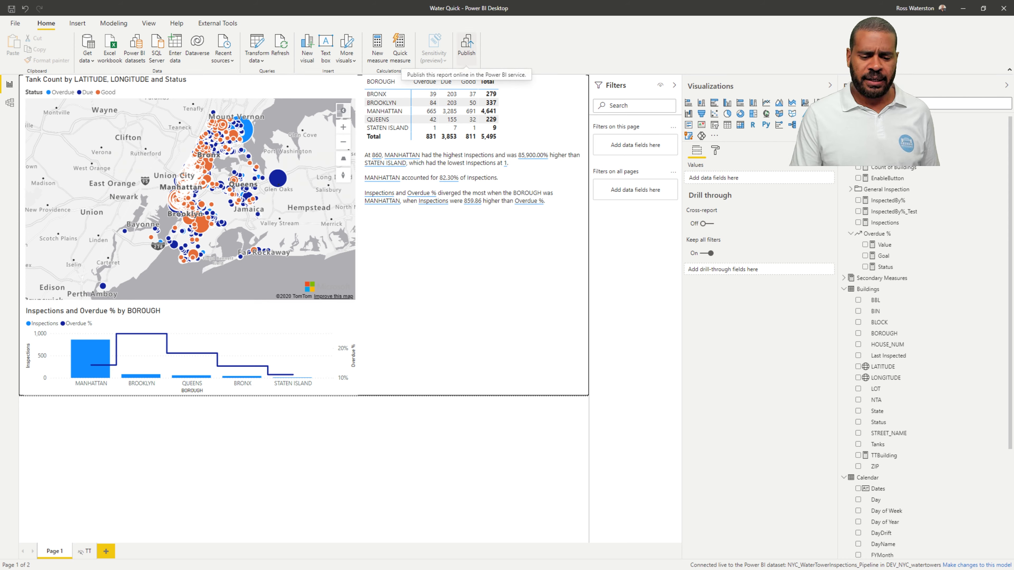
# Step: Save the Water Quick report and publish it to the TEST_NYC_watertowers workspace
pyautogui.click(466, 47)
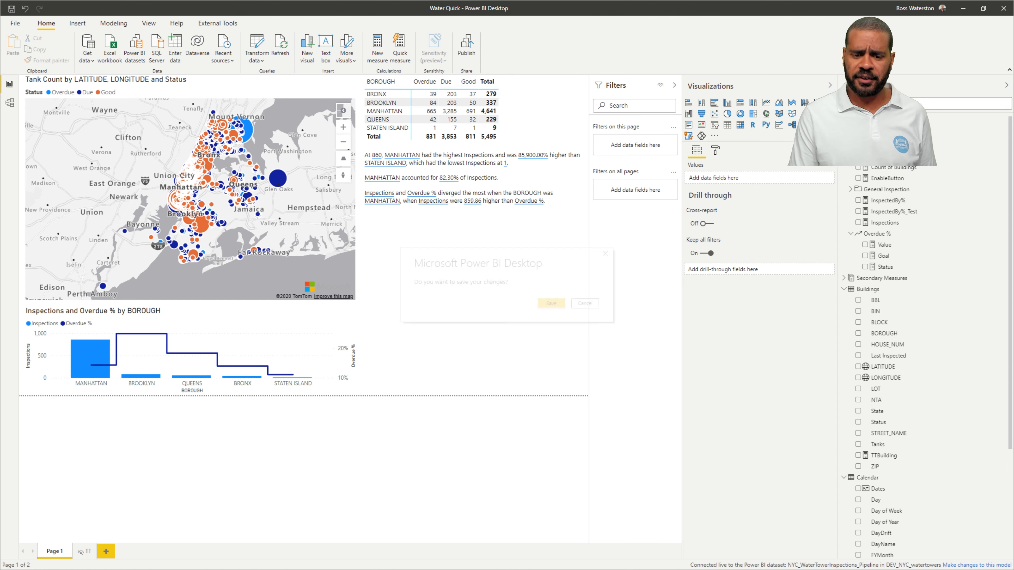
pyautogui.click(551, 303)
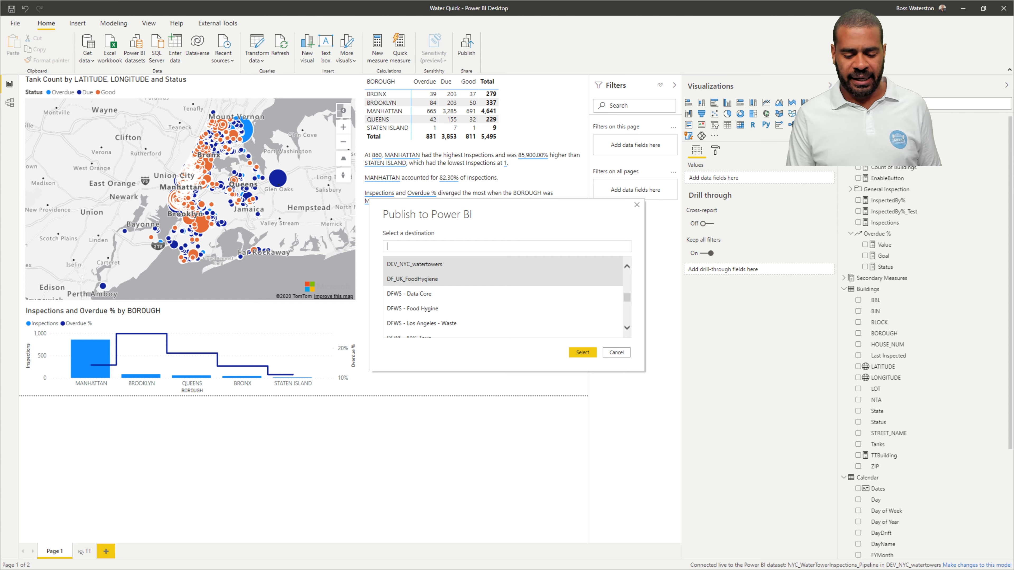
pyautogui.scroll(-8, 503, 286)
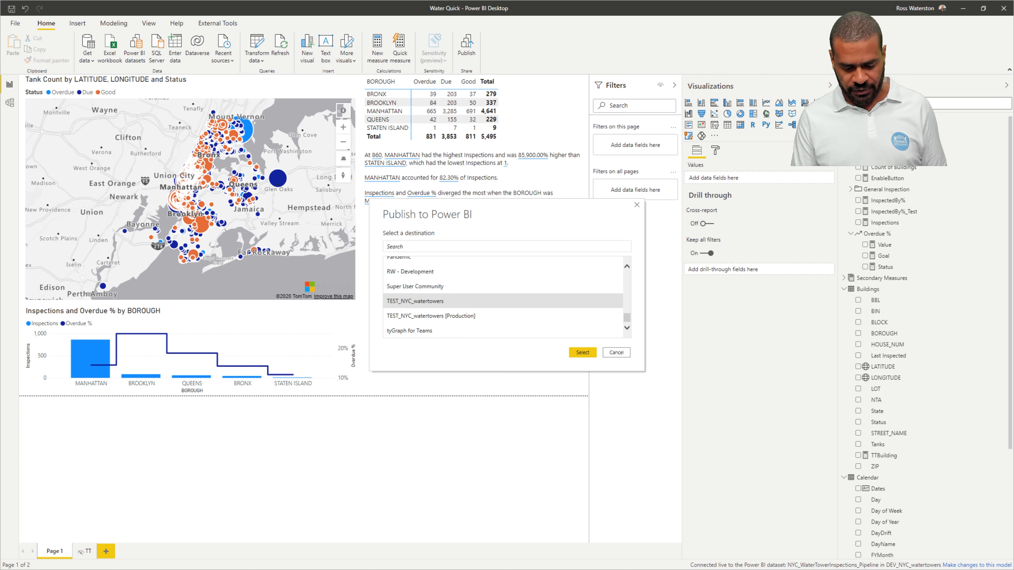
pyautogui.click(583, 352)
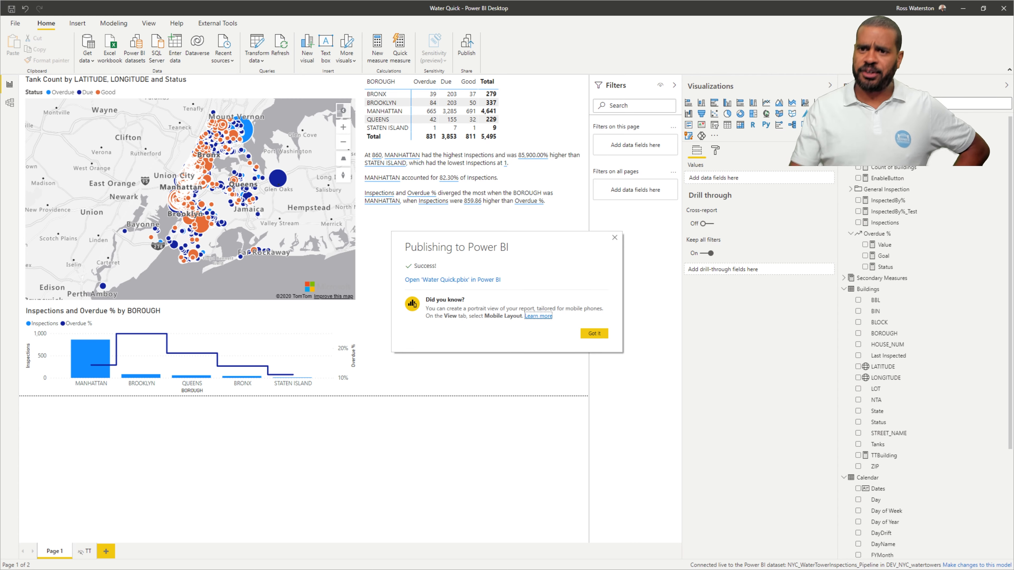
pyautogui.click(594, 334)
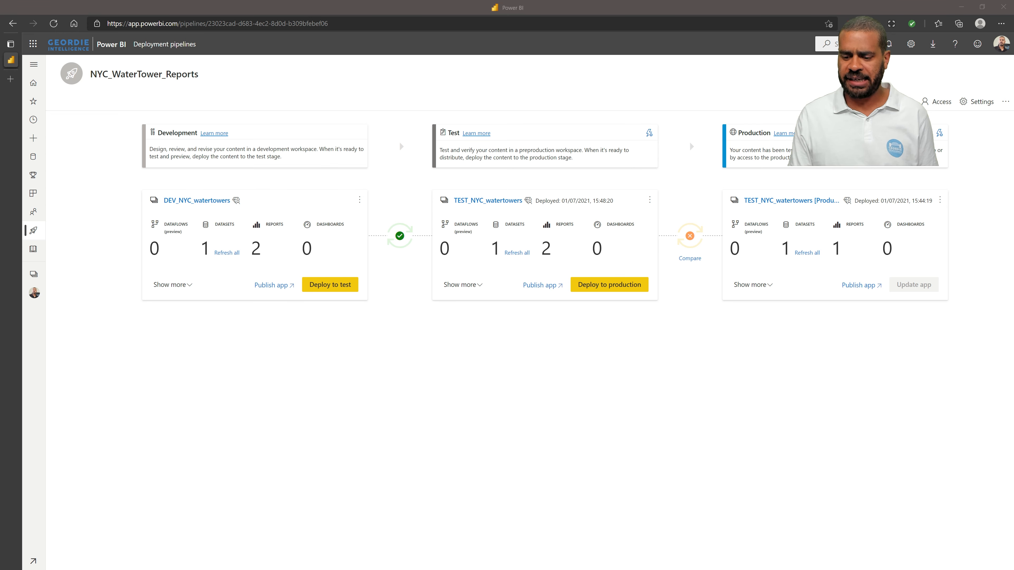
# Step: Switch to the deployment pipeline in the browser and rename the production stage's workspace as New York Water Tower Inspection Reports
pyautogui.click(940, 199)
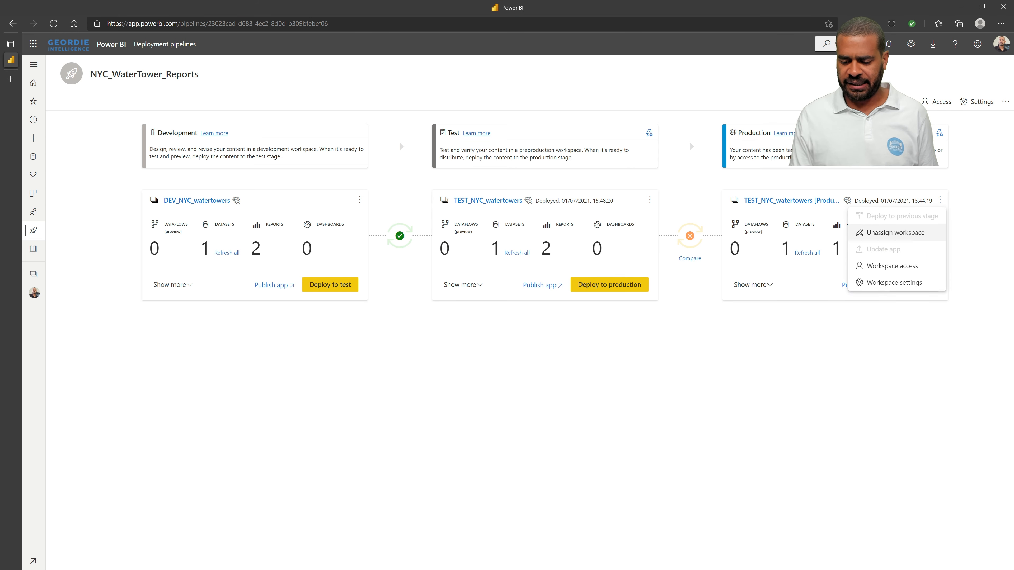
pyautogui.click(894, 283)
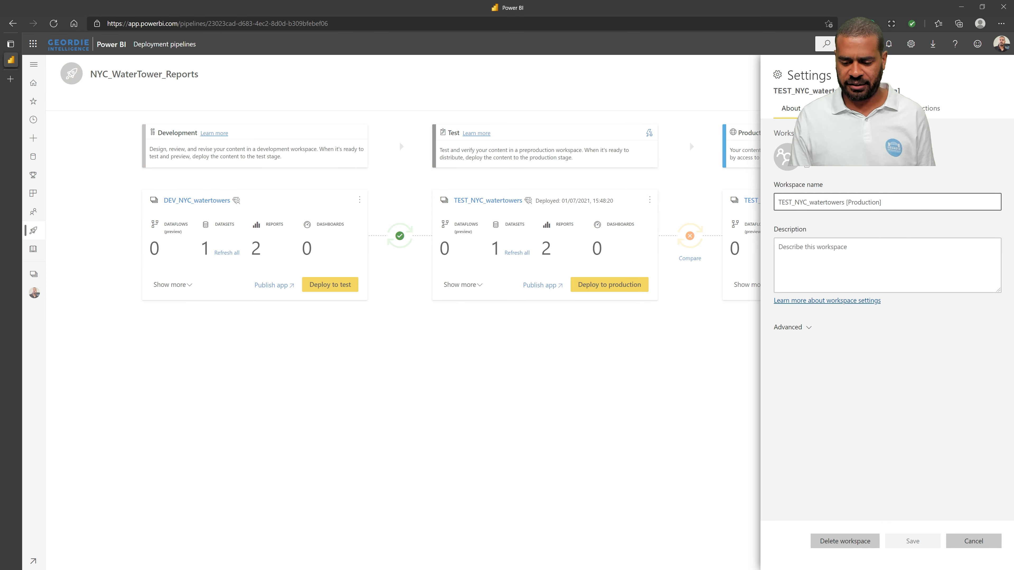
pyautogui.hotkey('ctrl', 'a')
pyautogui.write('New ')
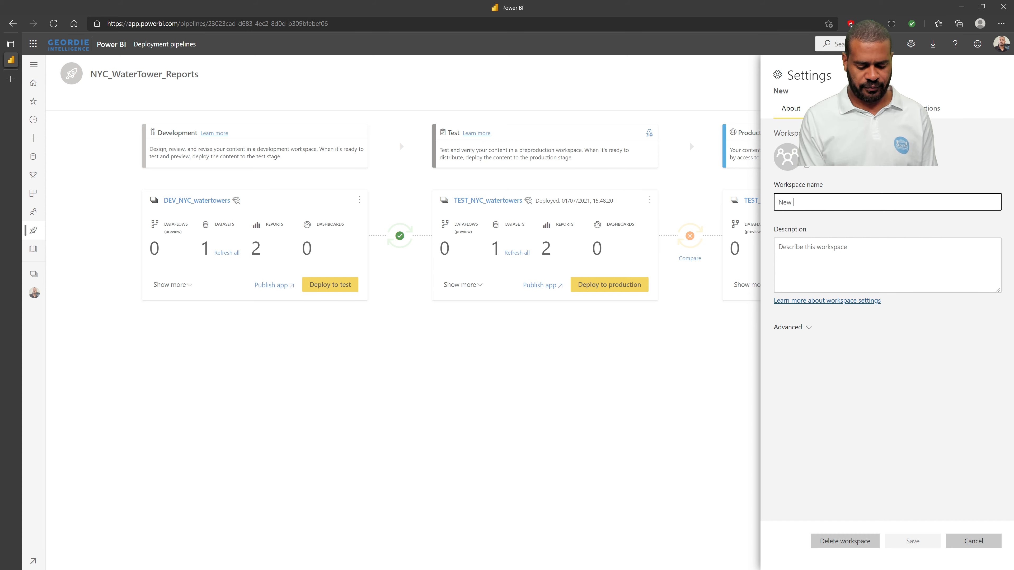
pyautogui.write('York Water ')
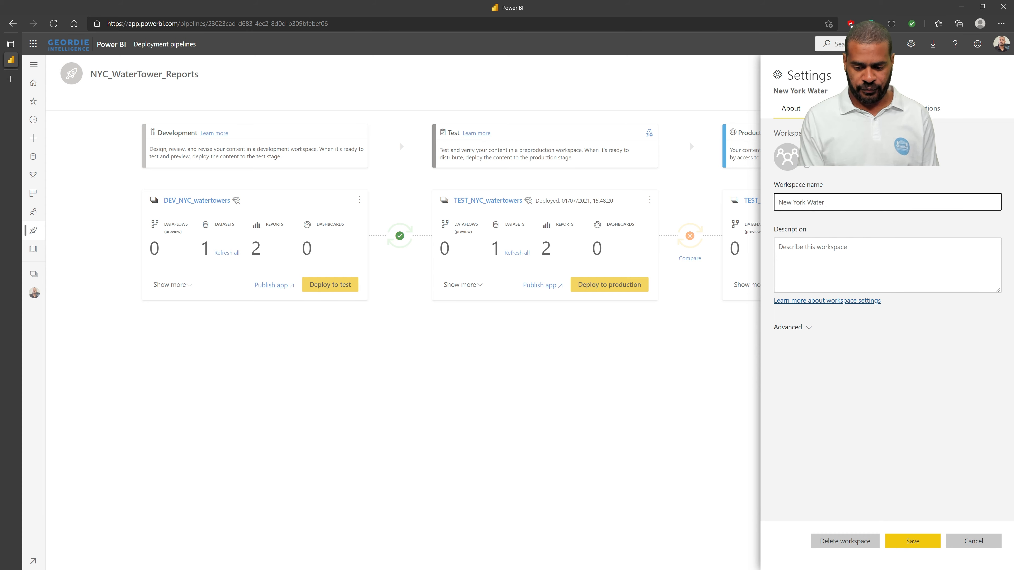
pyautogui.write('Tower ')
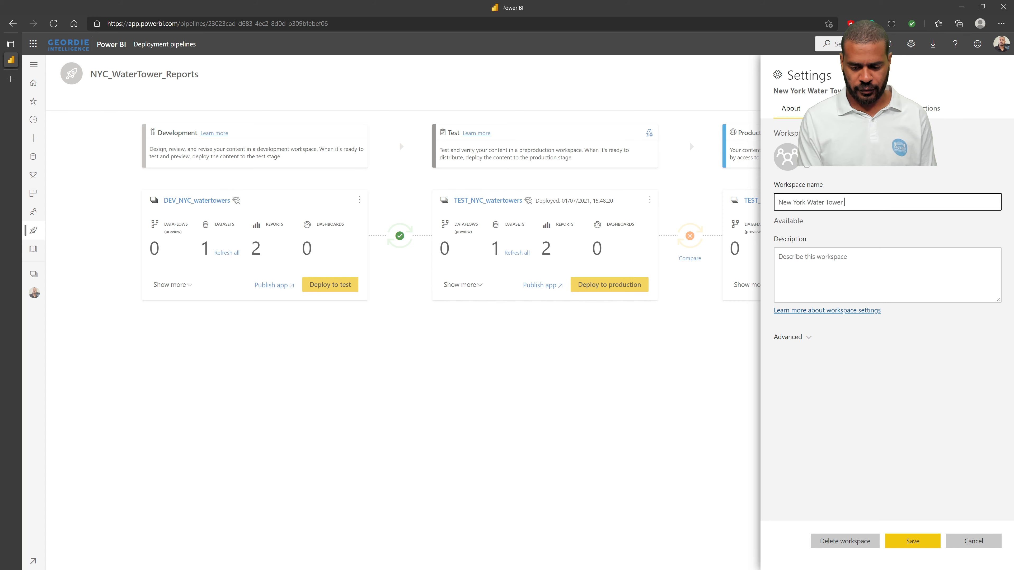
pyautogui.write('Reports')
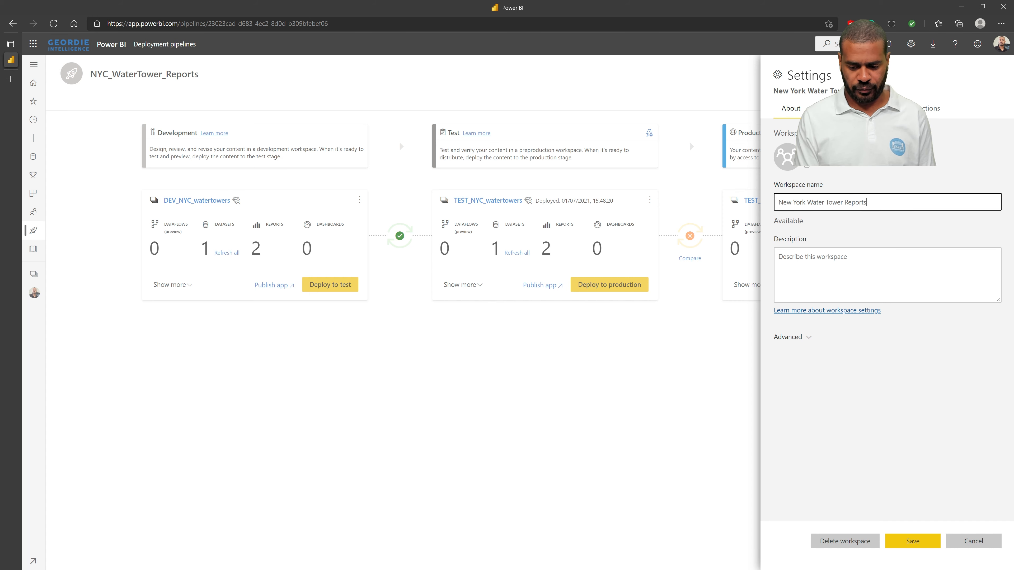
pyautogui.press('BackSpace')
pyautogui.press('BackSpace')
pyautogui.press('BackSpace')
pyautogui.press('BackSpace')
pyautogui.press('BackSpace')
pyautogui.press('BackSpace')
pyautogui.press('BackSpace')
pyautogui.write('In')
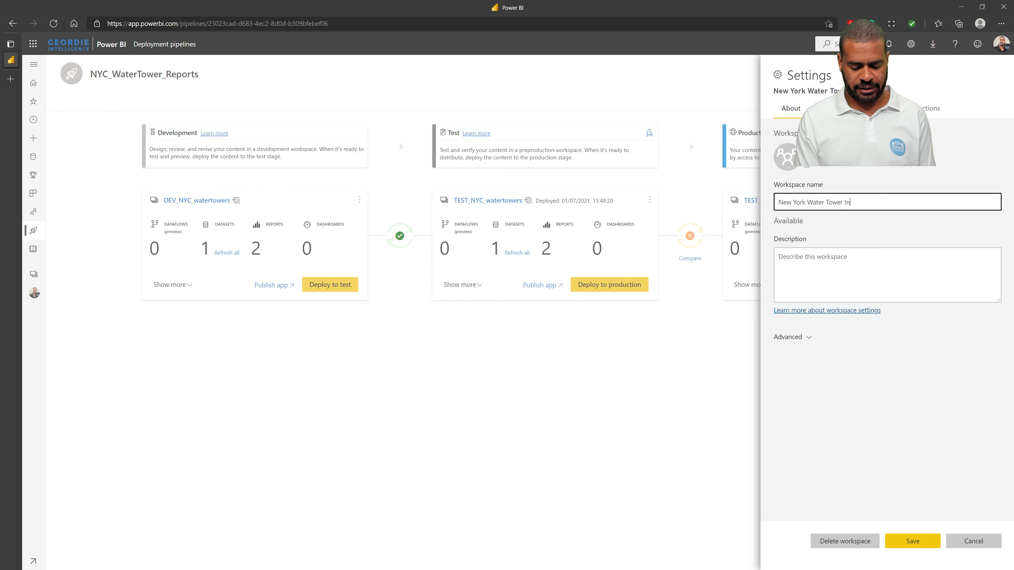
pyautogui.write('spection ')
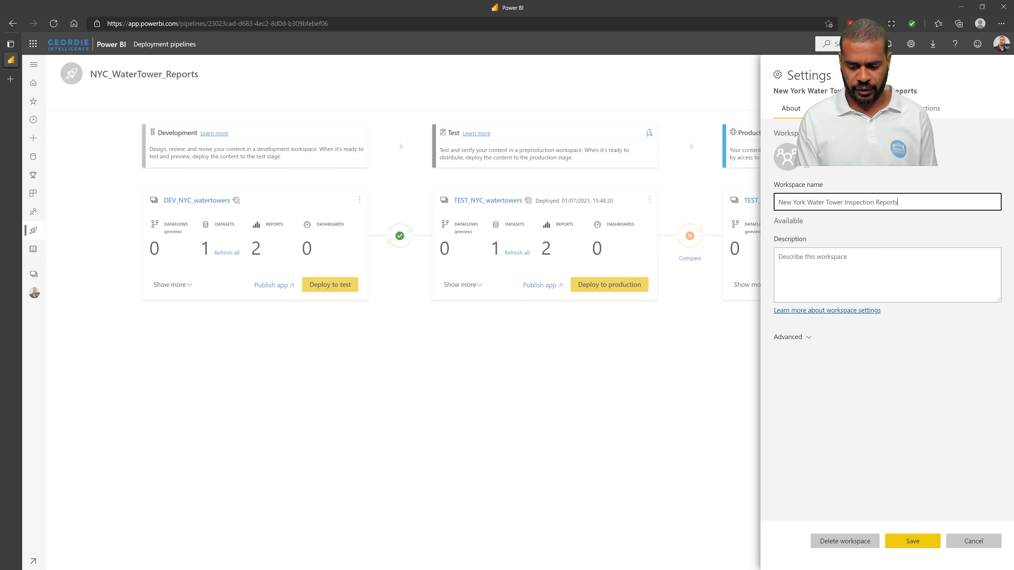
pyautogui.write('Reports')
pyautogui.press('Return')
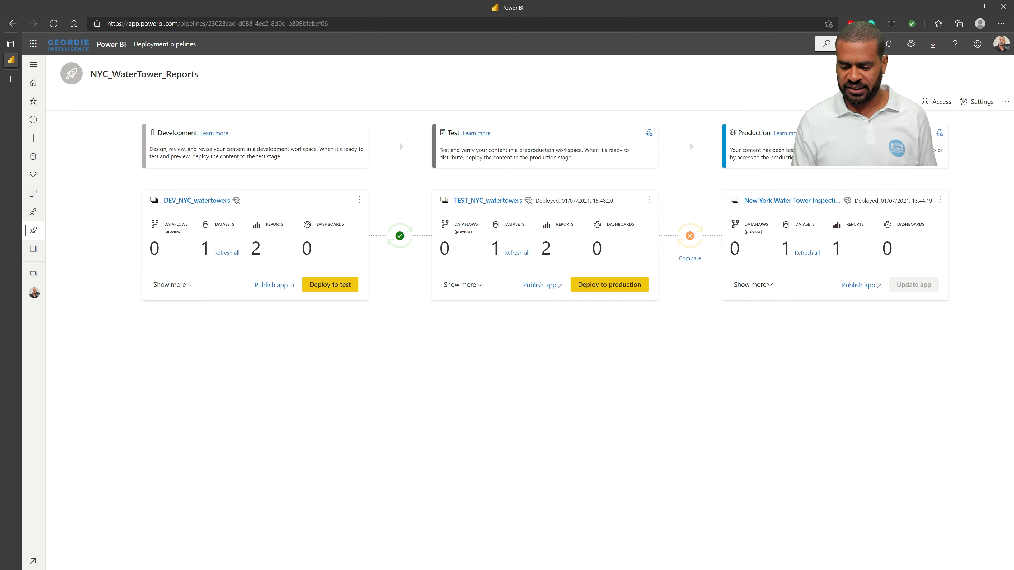
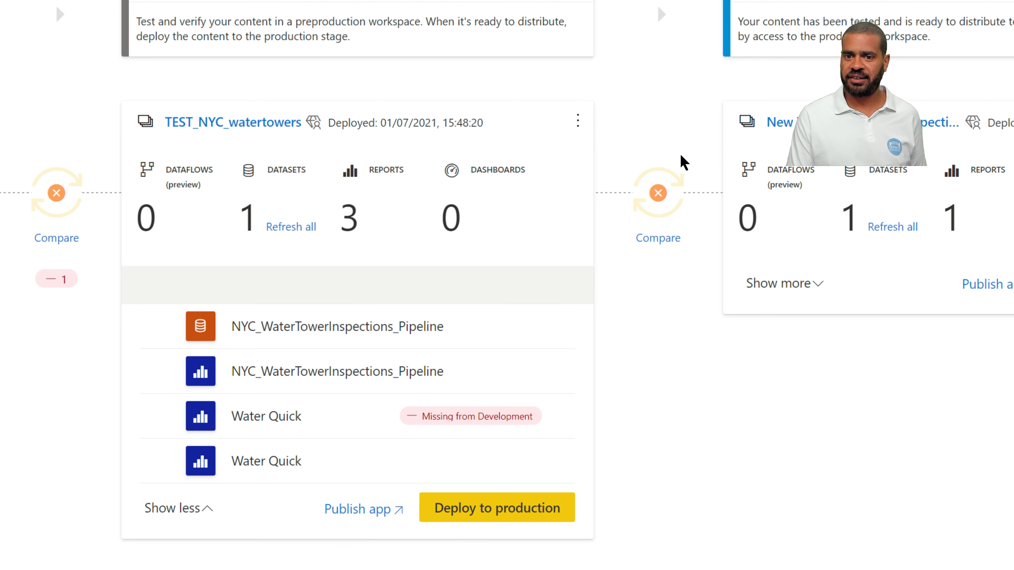
# Step: Check the test stage's workspace options and deploy the development content to the test stage again
pyautogui.click(577, 121)
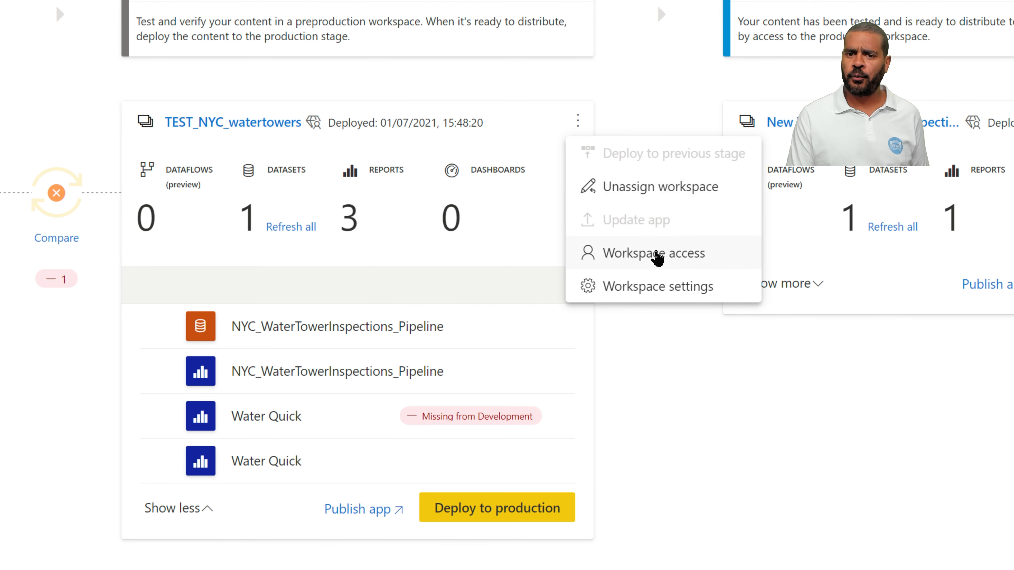
pyautogui.scroll(-3, 656, 400)
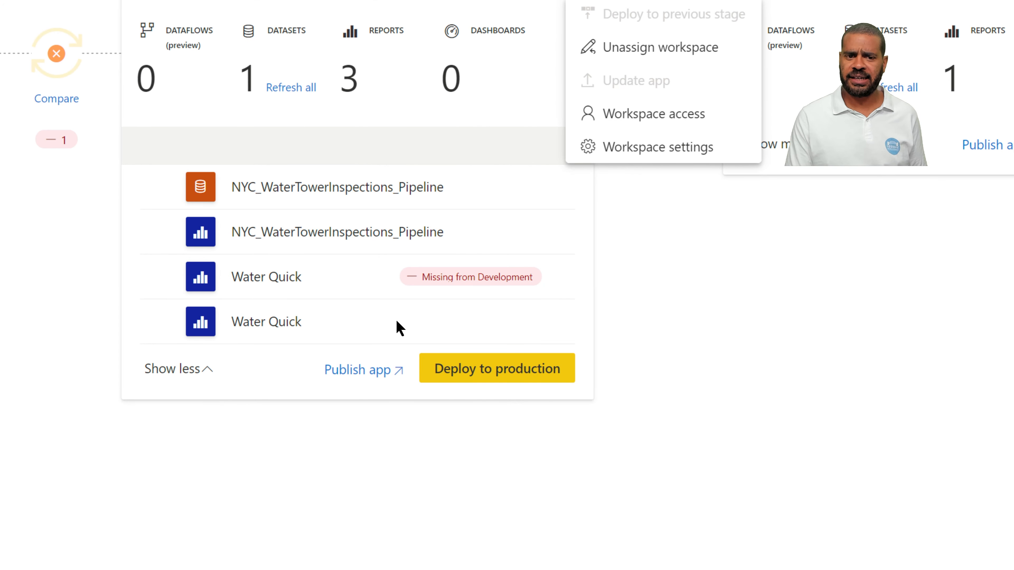
pyautogui.click(399, 328)
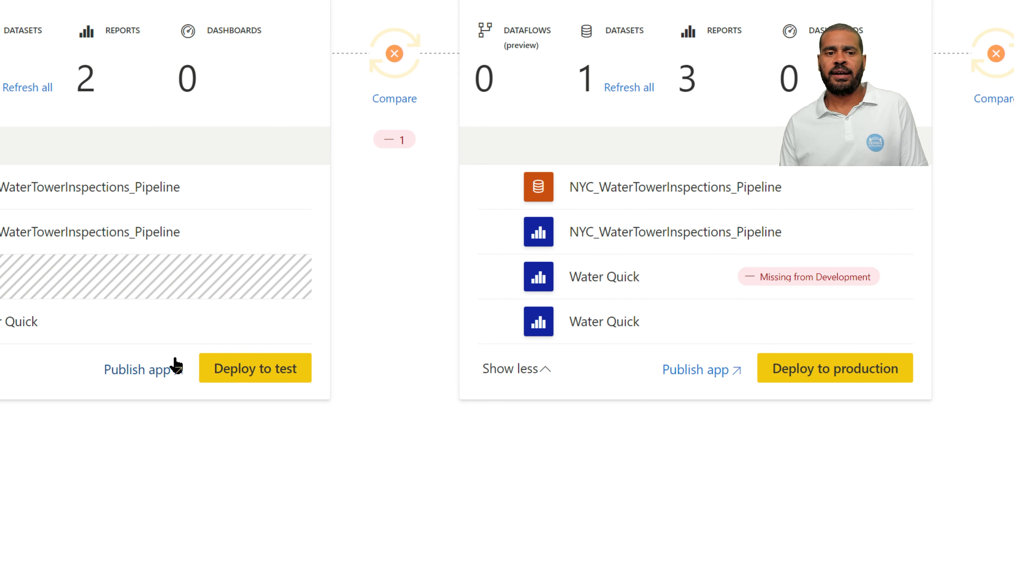
pyautogui.click(666, 363)
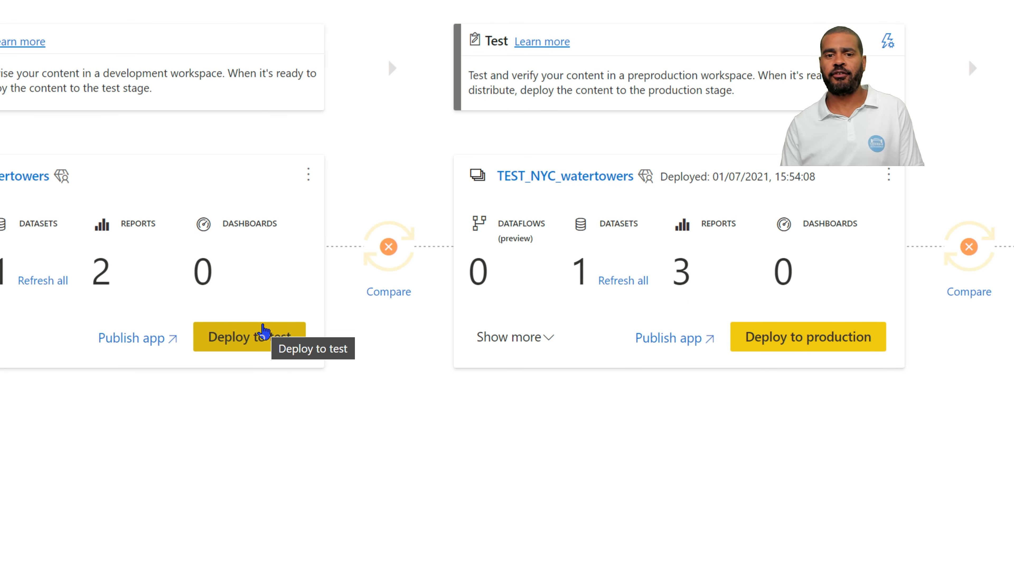
# Step: Compare development with test, delete the test stage's Water Quick report marked missing from Development, and refresh the pipeline page
pyautogui.click(407, 292)
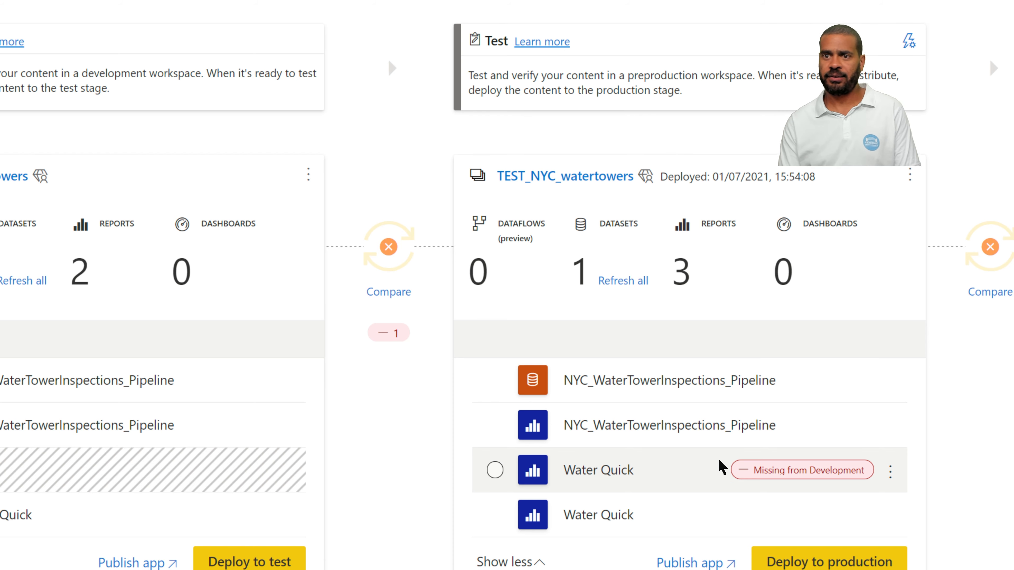
pyautogui.click(892, 485)
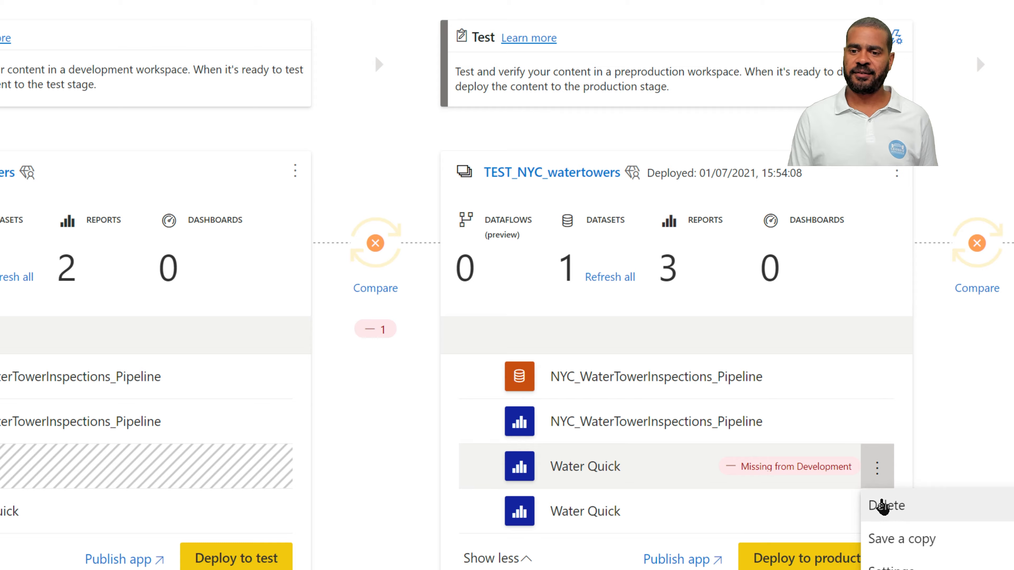
pyautogui.click(880, 510)
pyautogui.click(648, 430)
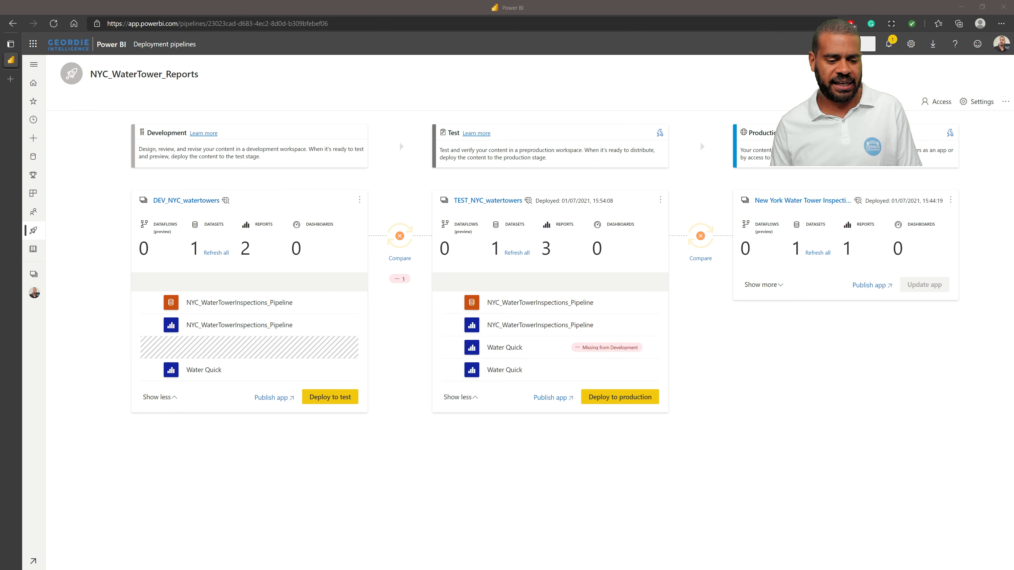
pyautogui.click(53, 23)
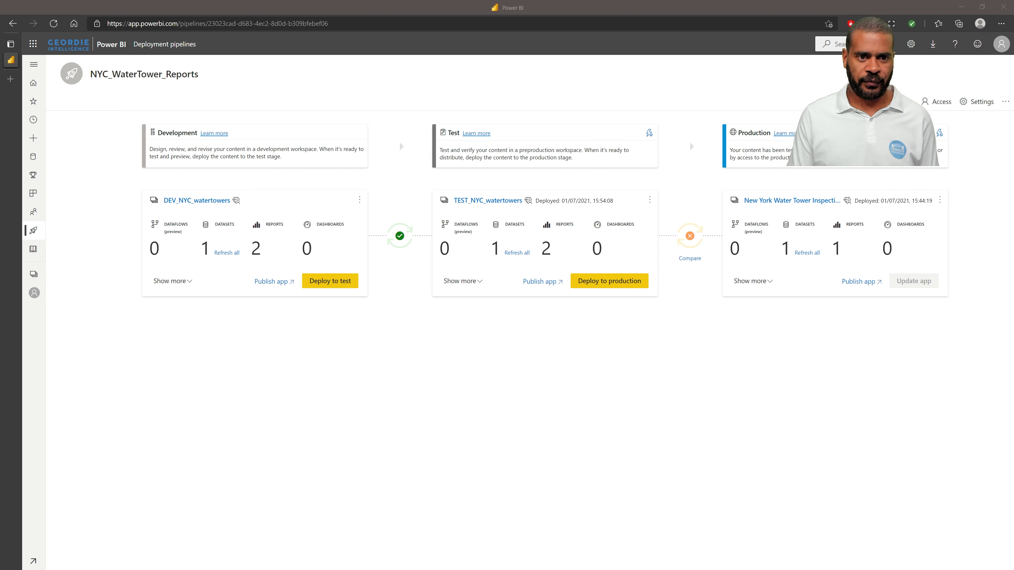
# Step: Switch to Power BI Desktop and publish the Water Quick report to the DEV_NYC_watertowers workspace, replacing the existing report
pyautogui.hotkey('alt', 'Tab')
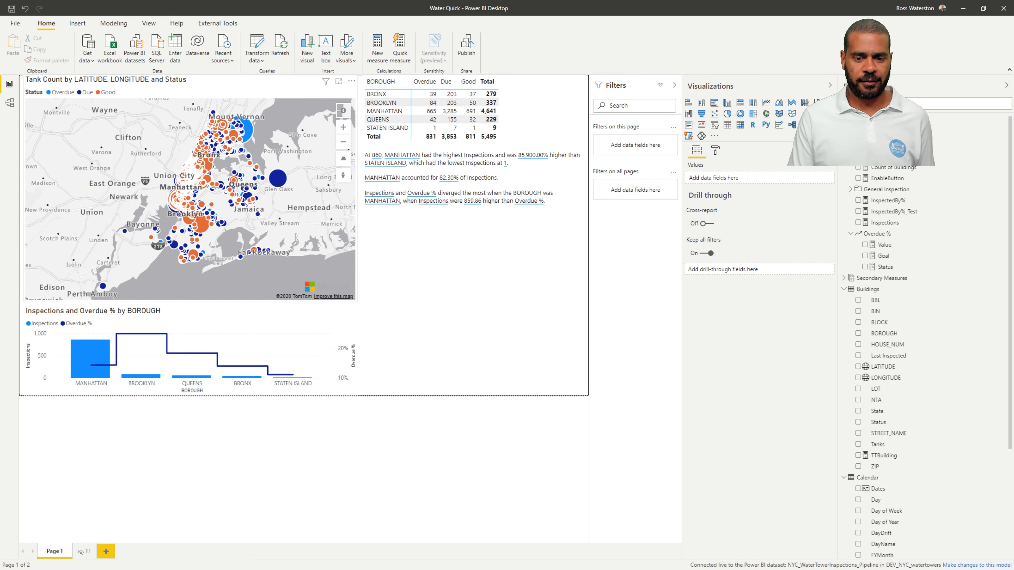
pyautogui.click(467, 47)
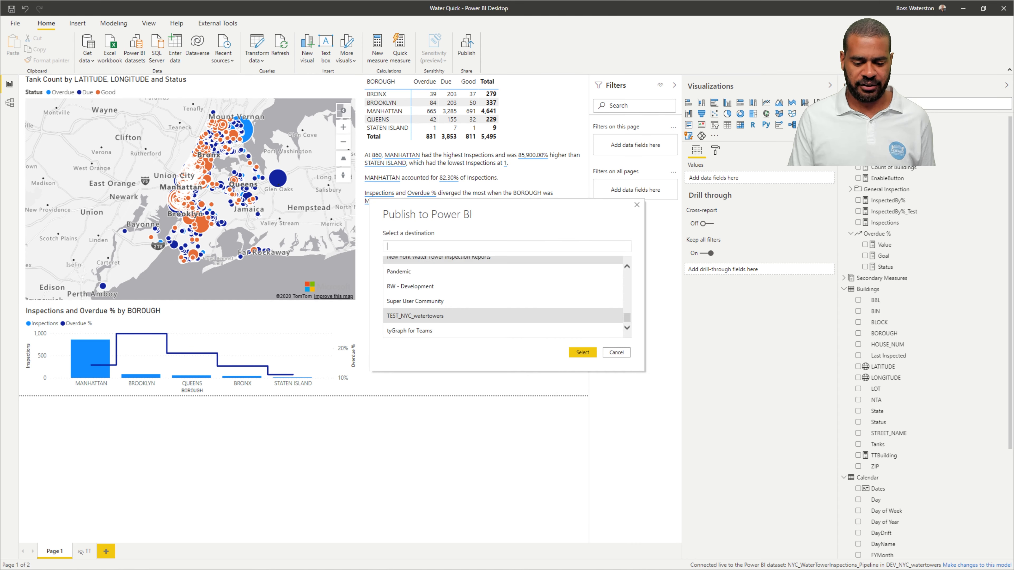
pyautogui.scroll(10, 503, 297)
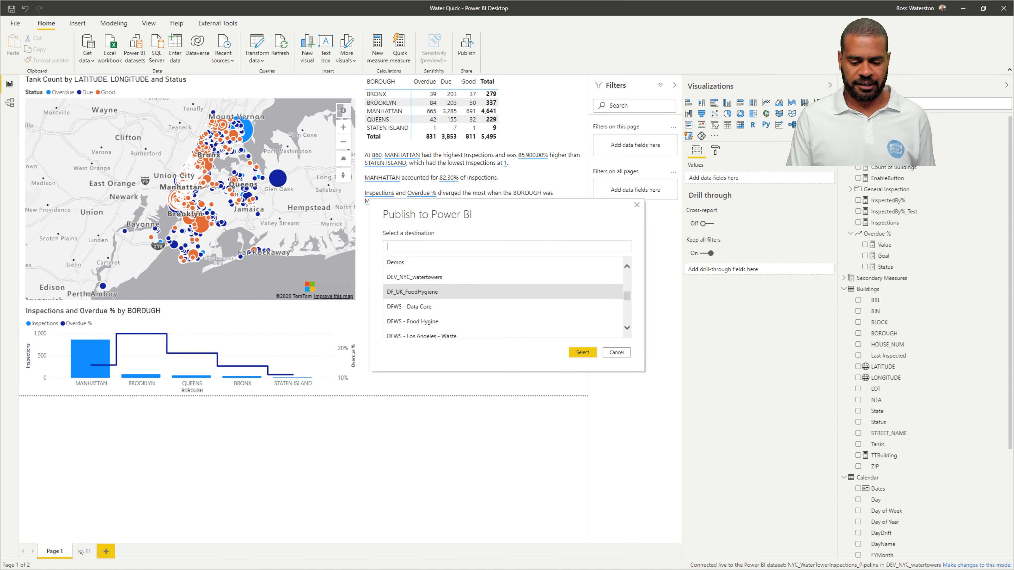
pyautogui.click(503, 277)
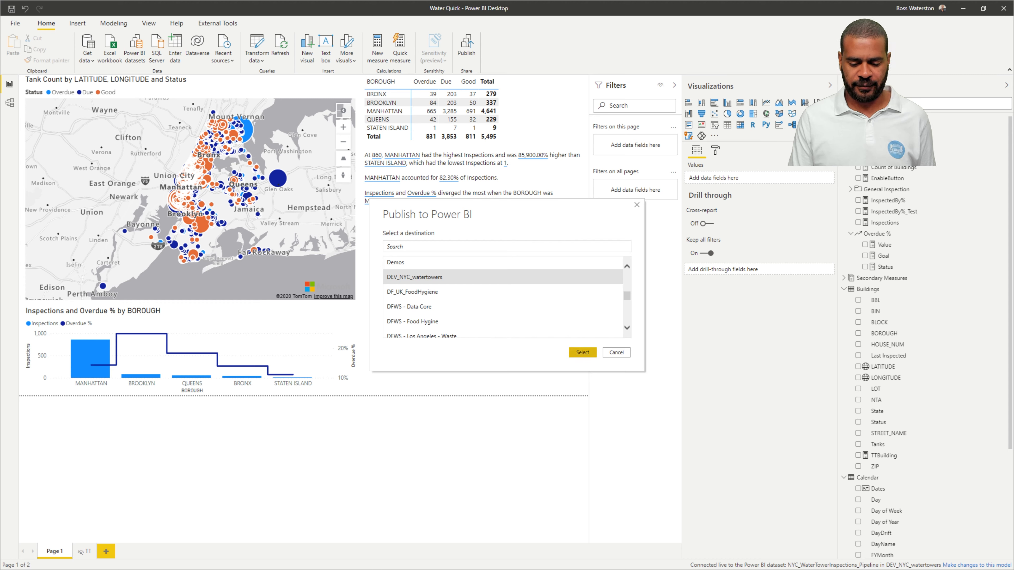
pyautogui.click(582, 352)
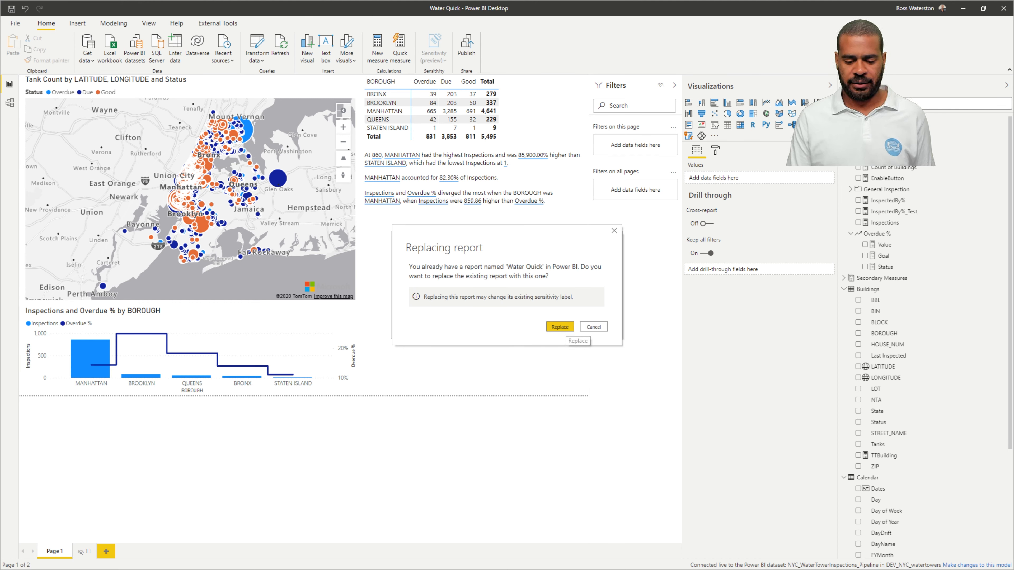
pyautogui.click(560, 326)
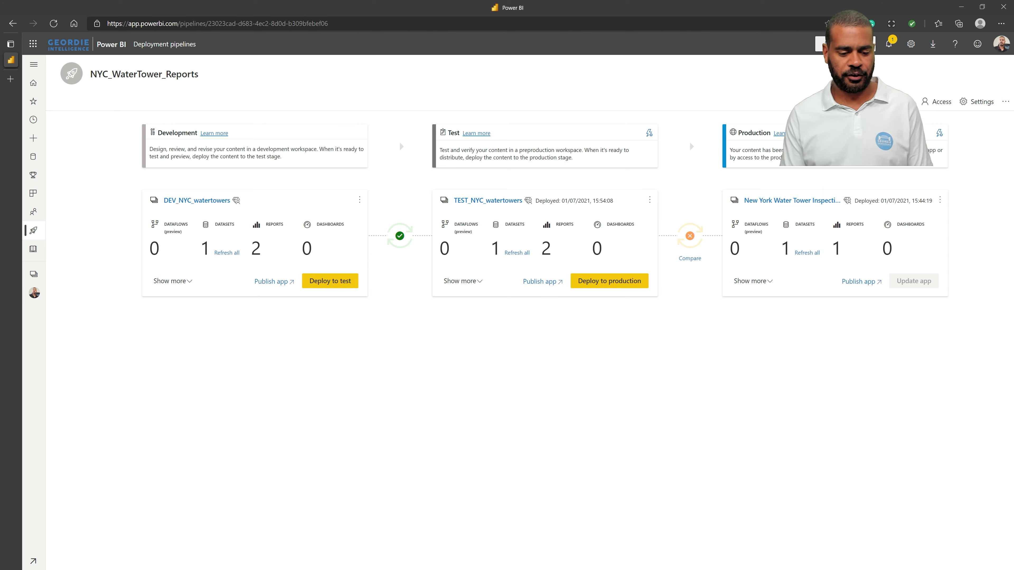
# Step: Refresh the pipeline in the browser to compare development with test, and open the Water Quick report from both stages
pyautogui.press('F5')
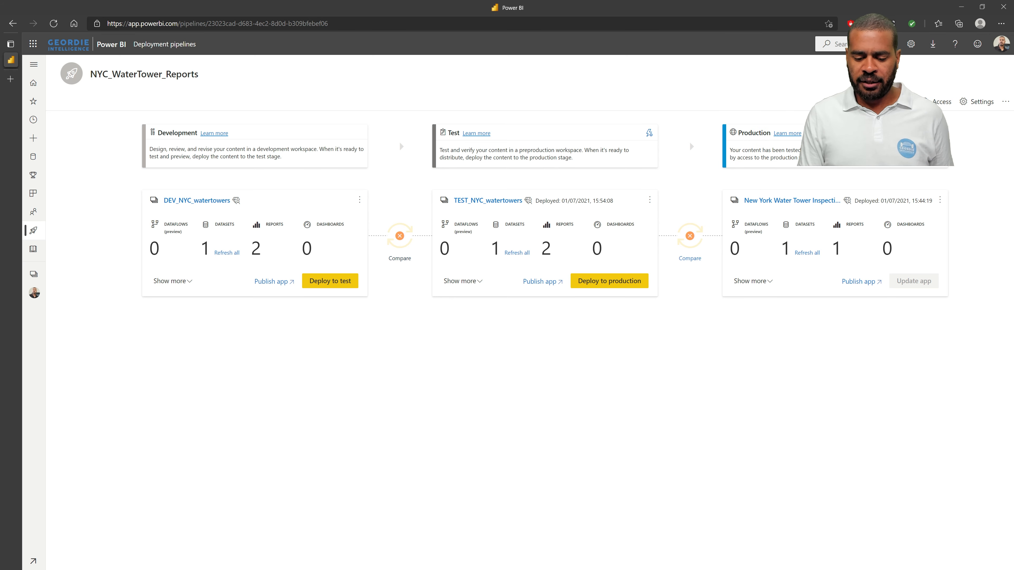
pyautogui.click(400, 259)
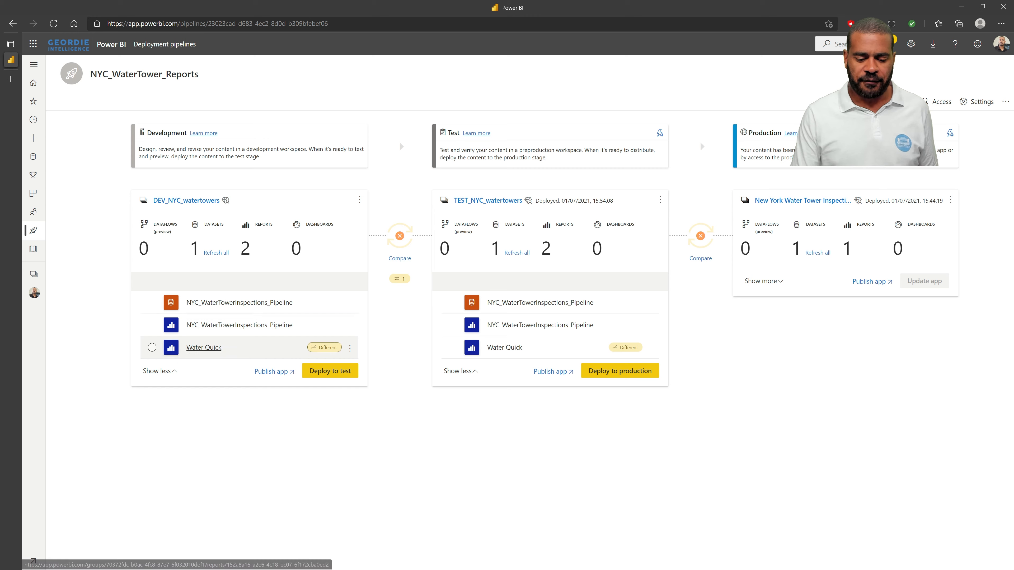
pyautogui.click(204, 347)
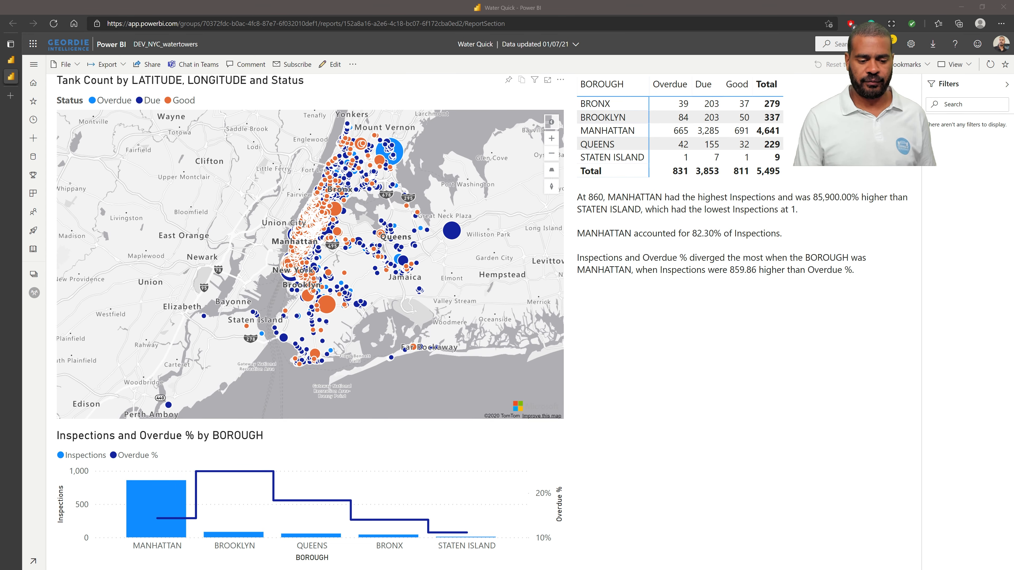
pyautogui.click(16, 59)
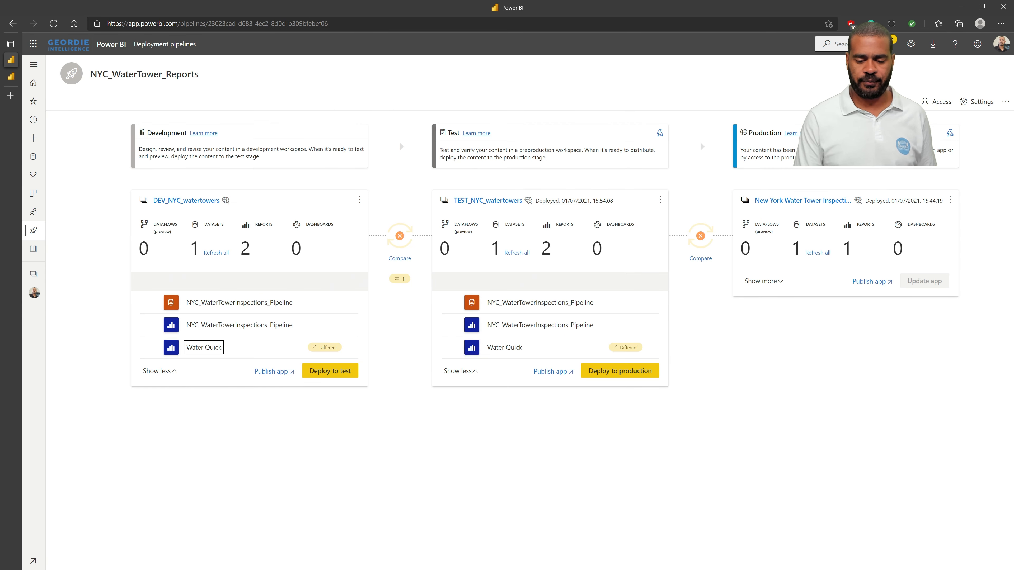
pyautogui.click(504, 347)
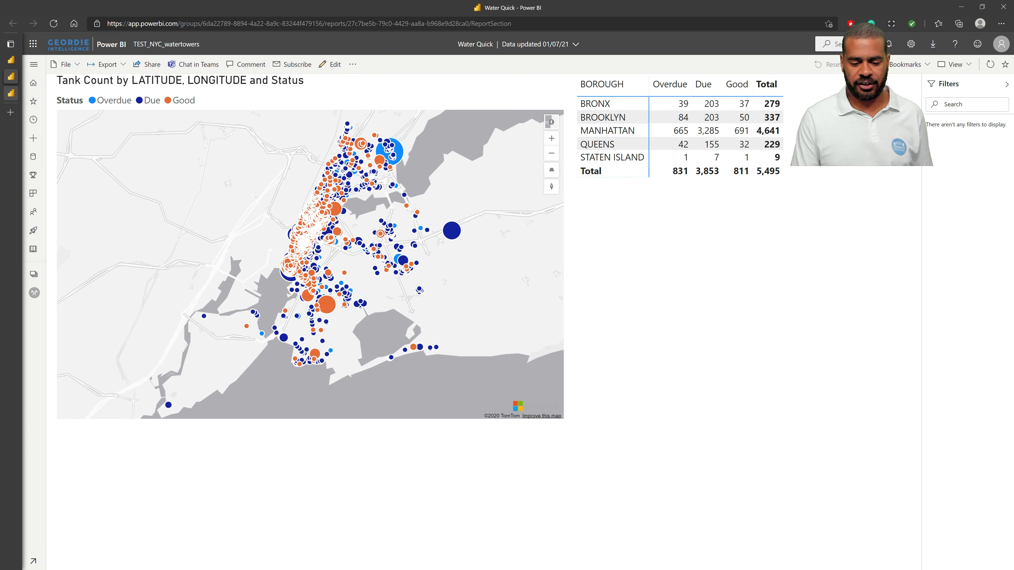
# Step: Examine the visuals of the development and test versions of Water Quick against each other and return to the deployment pipeline
pyautogui.moveTo(11, 93)
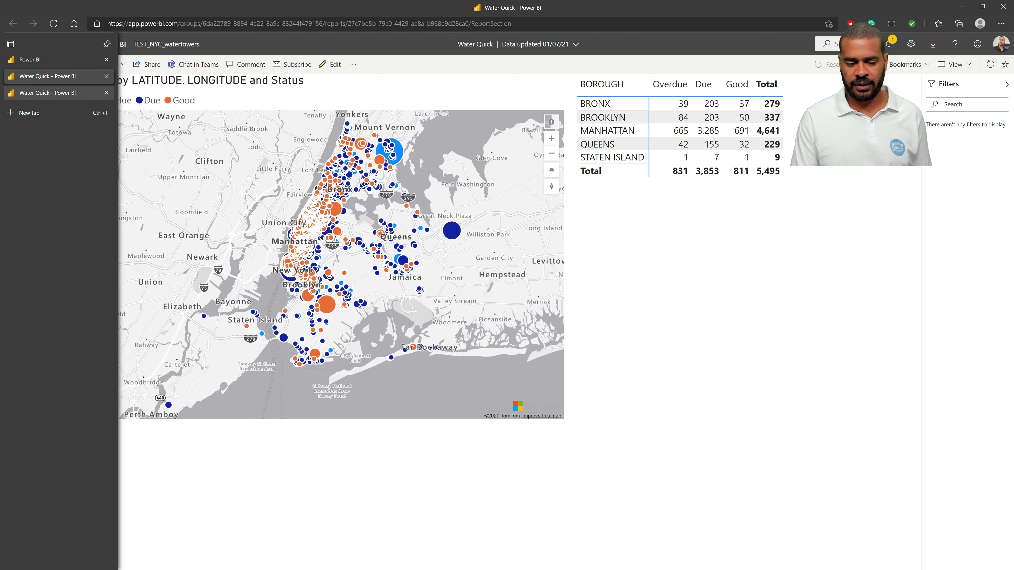
pyautogui.click(11, 93)
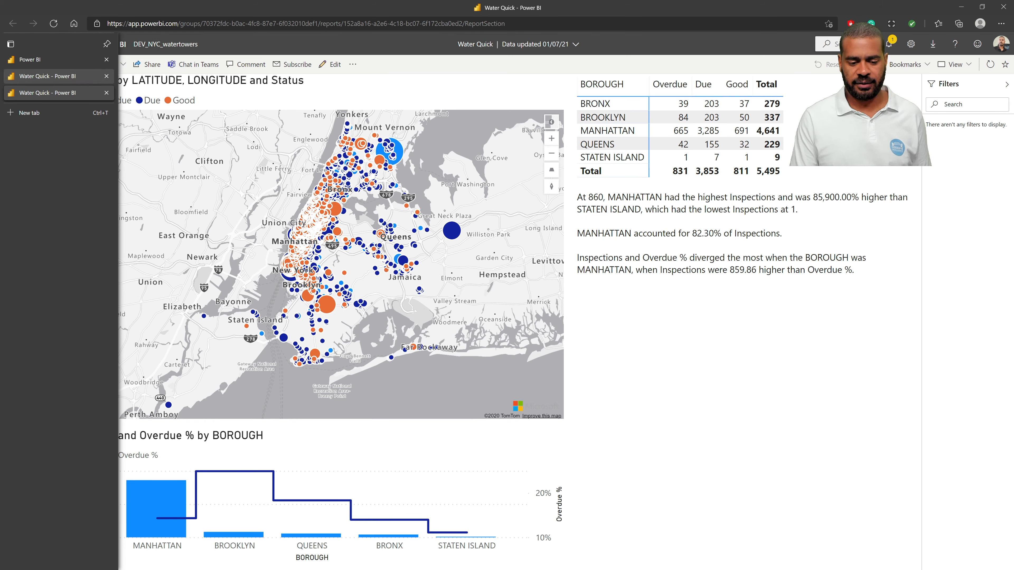
pyautogui.click(11, 76)
pyautogui.click(11, 92)
pyautogui.click(11, 76)
pyautogui.click(10, 93)
pyautogui.click(10, 76)
pyautogui.click(11, 92)
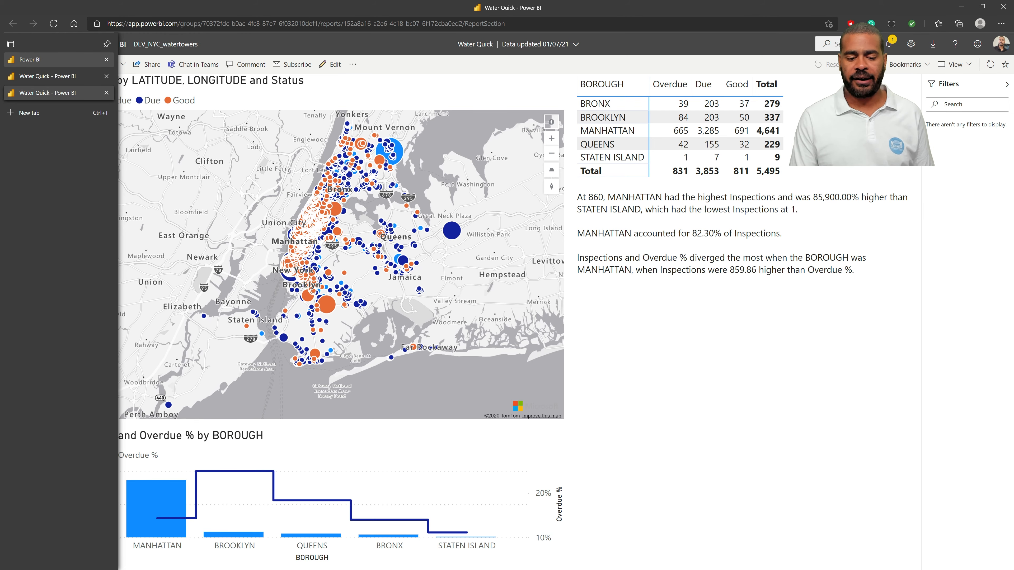
pyautogui.click(11, 59)
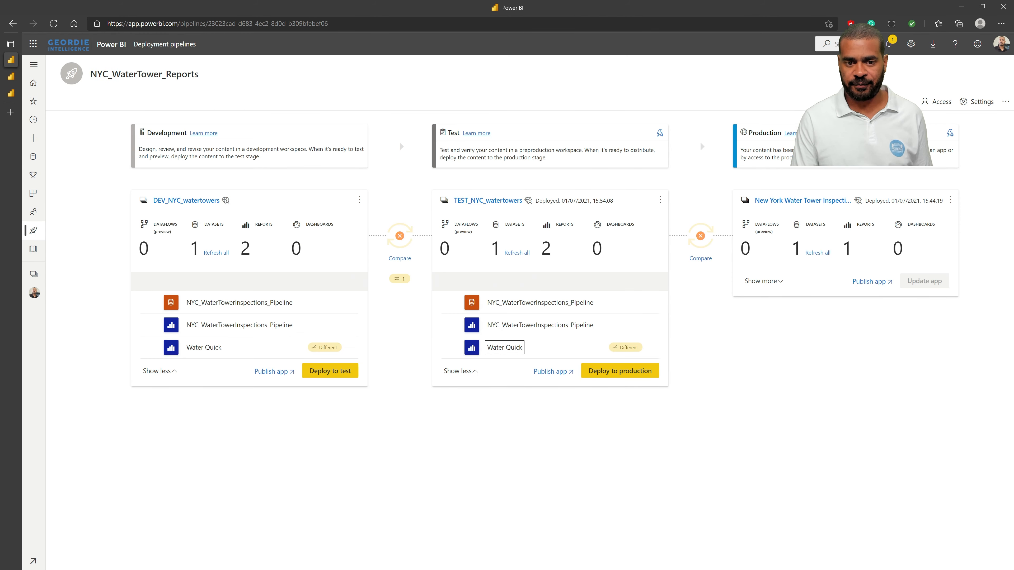
# Step: Deploy the development content to the test stage, replacing the differing item, and deploy the test content to production
pyautogui.click(315, 369)
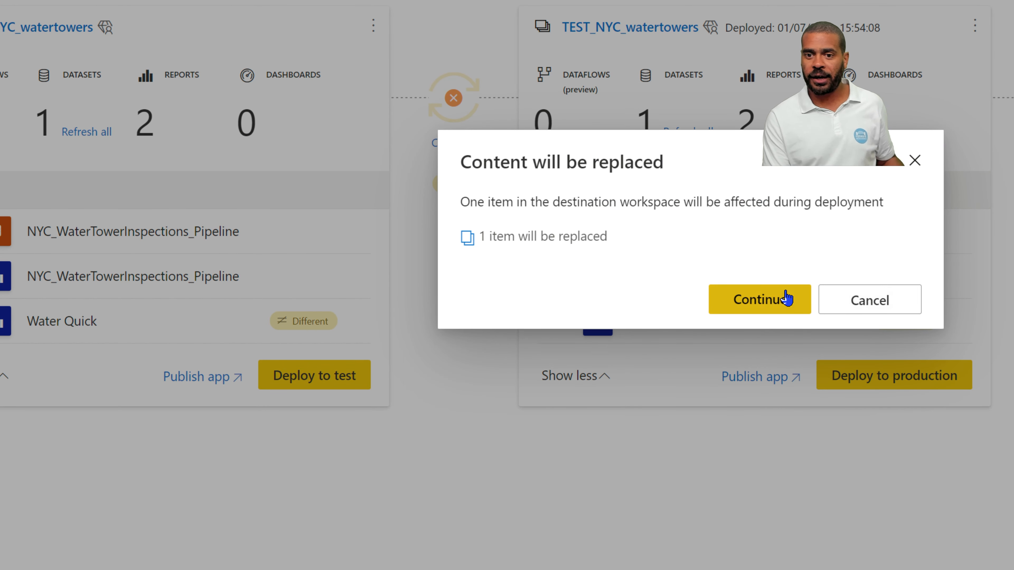
pyautogui.click(783, 297)
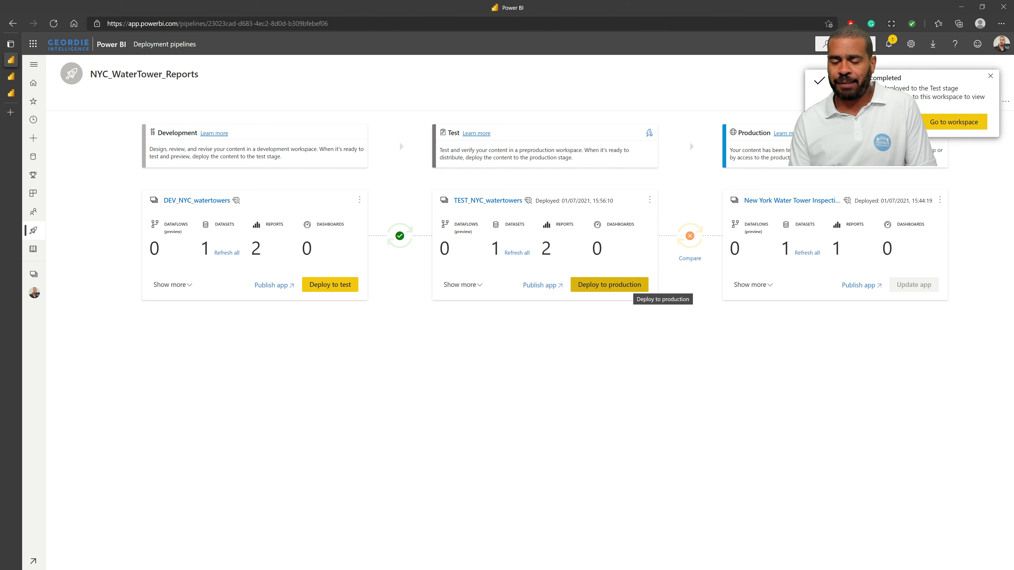
pyautogui.click(636, 287)
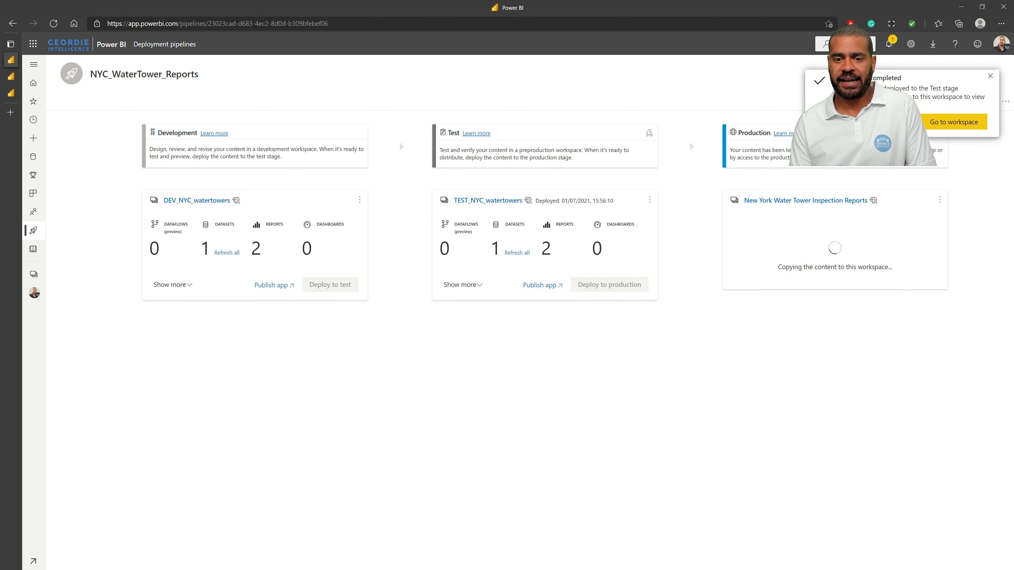